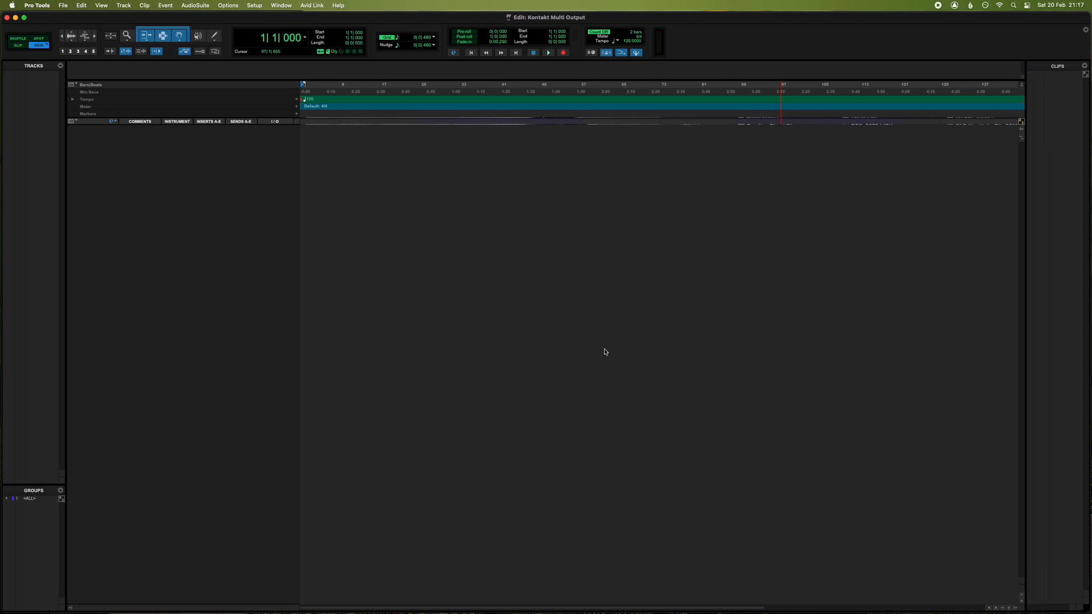
Create five new instrument tracks in the empty session.
key(shift+super+n)
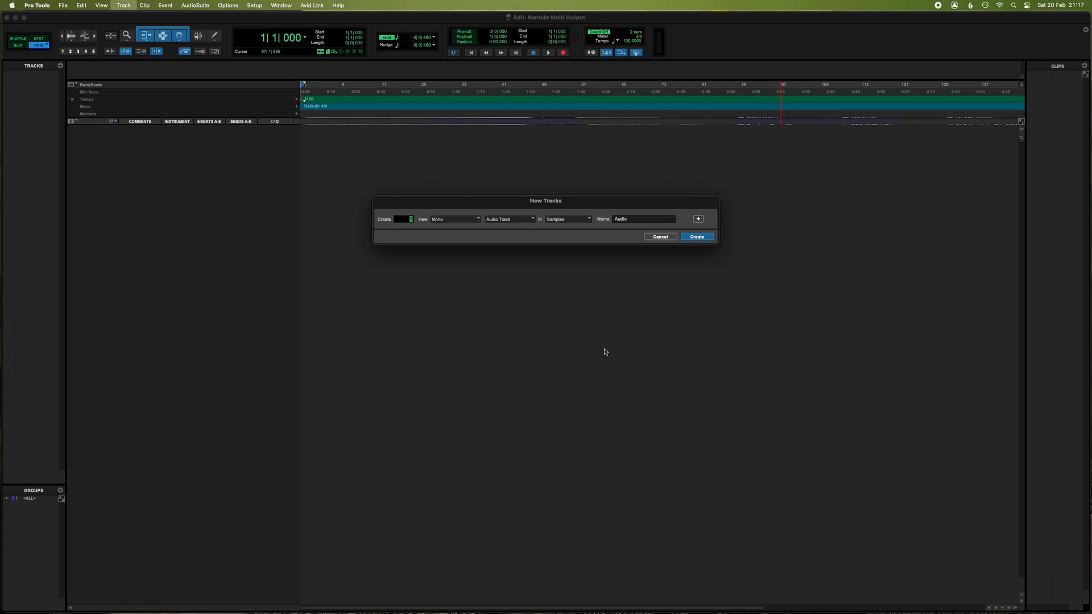
key(super+Down)
key(super+Down)
key(super+Down)
key(super+Down)
key(super+Down)
key(Return)
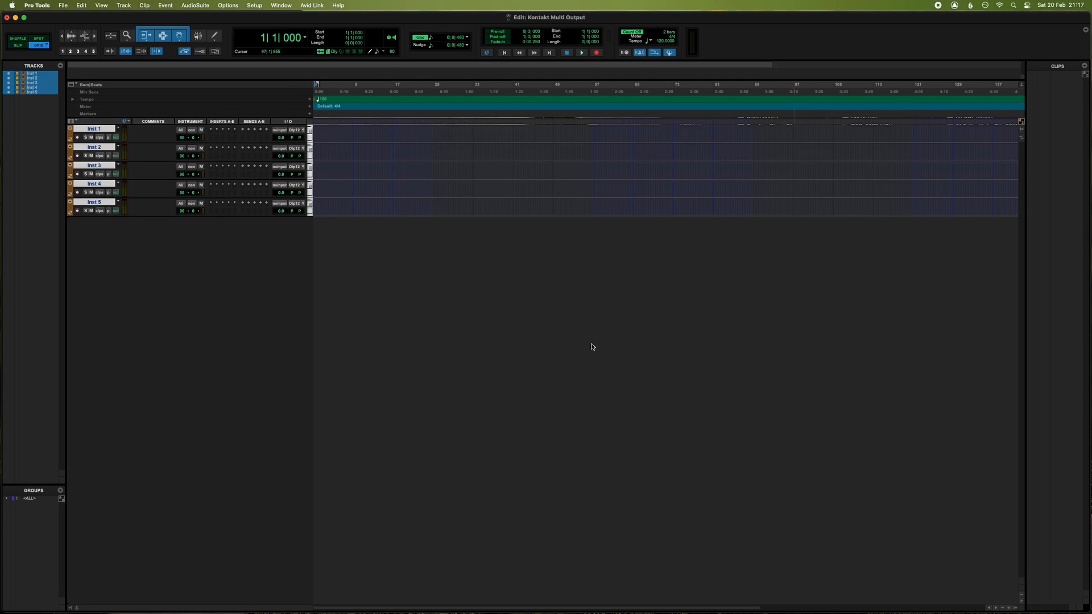
Insert the multichannel Kontakt instrument plug-in on the Inst 1 track.
click(212, 136)
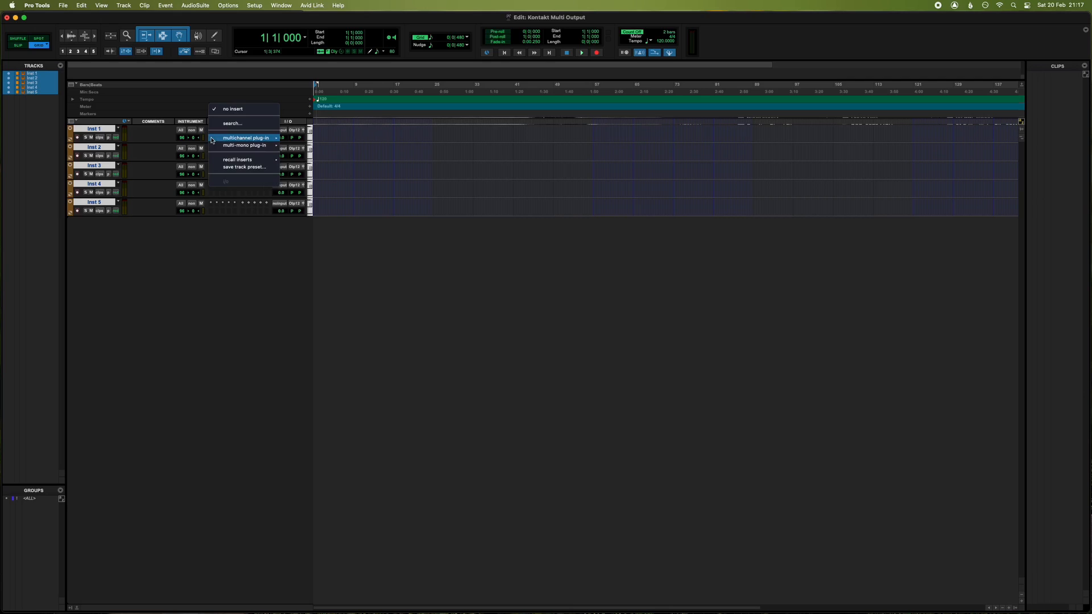
mouse_move(213, 138)
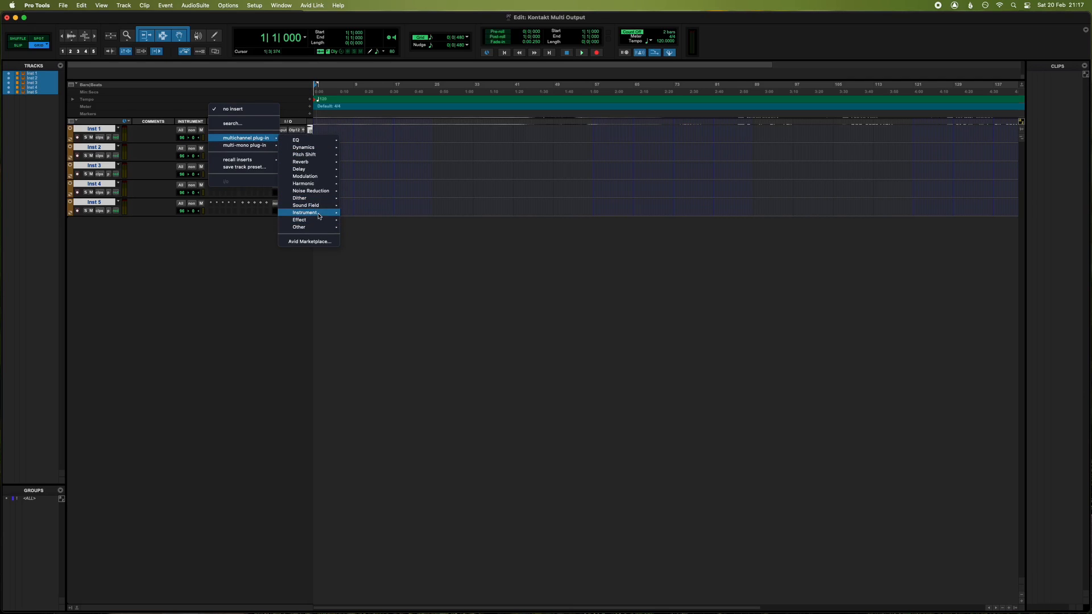
mouse_move(316, 212)
click(380, 266)
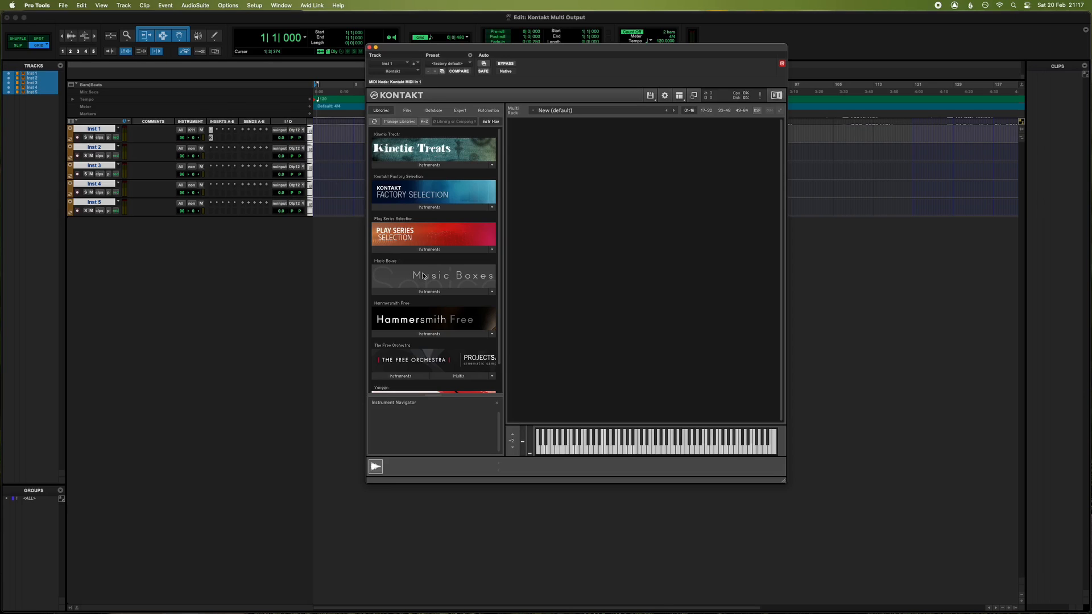
Load Music Boxes.nki from the Music Boxes library into the multi rack and record-enable the Inst 1 track.
click(415, 291)
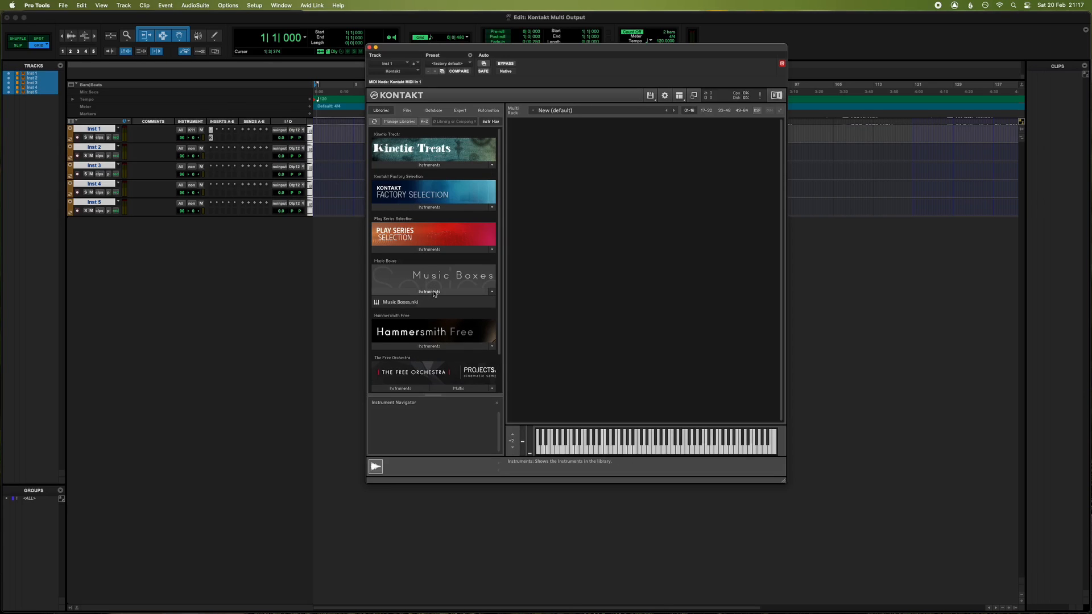
drag(410, 305, 630, 198)
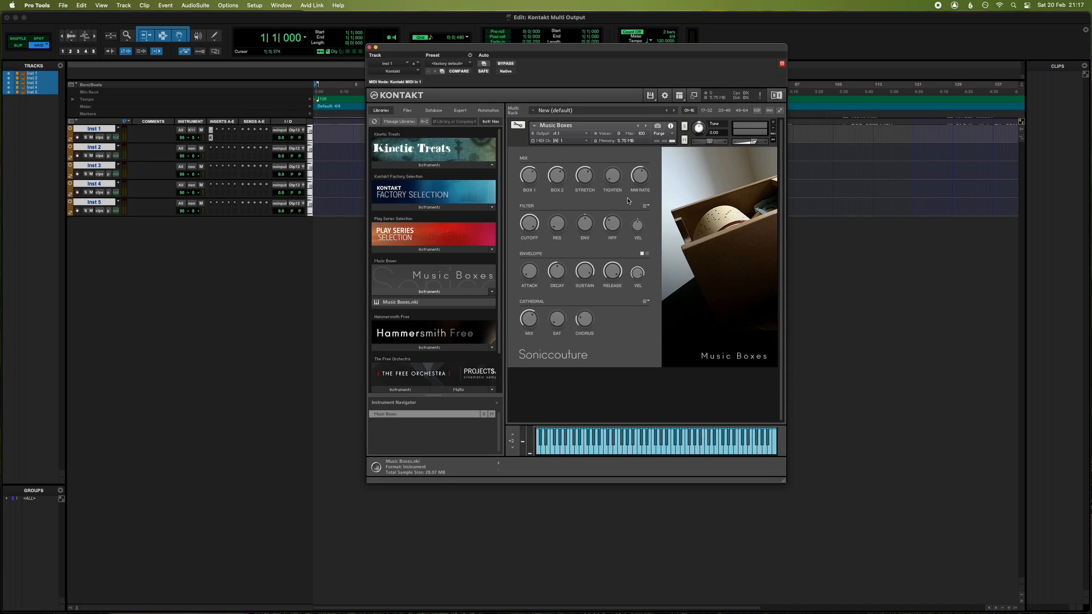
click(77, 138)
click(77, 139)
Collapse the Music Boxes instrument and add Hammersmith Free.nki from its library to the multi rack.
click(515, 141)
click(514, 141)
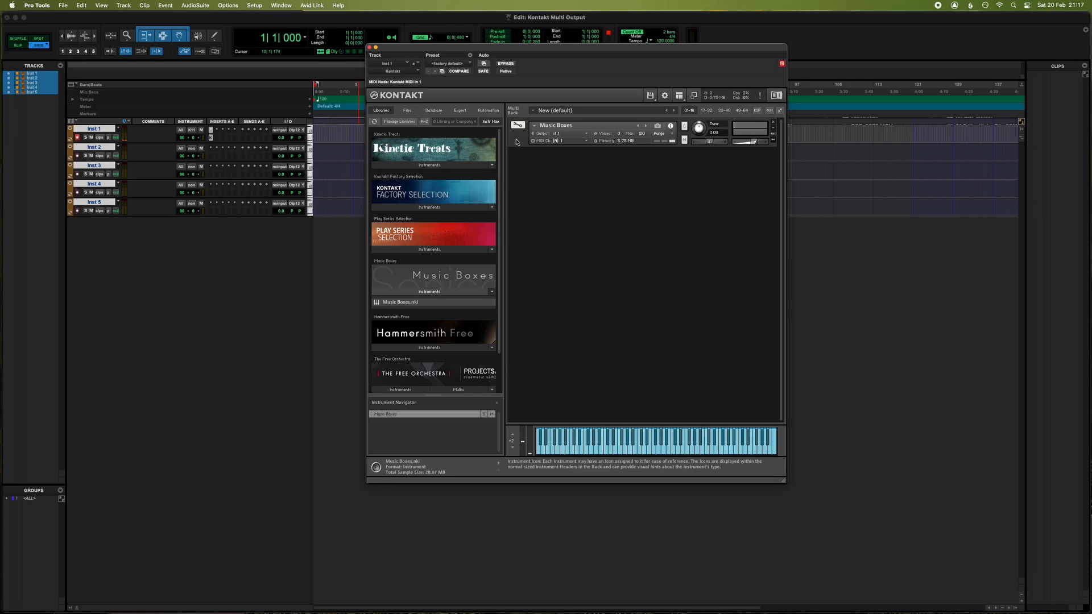
click(424, 292)
click(420, 333)
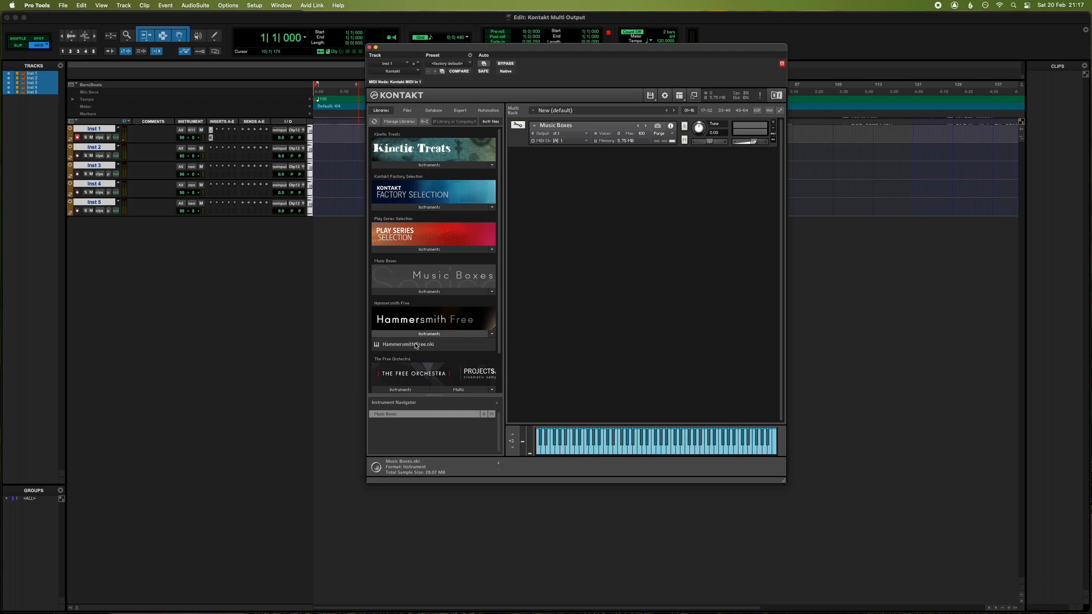
drag(414, 344, 638, 225)
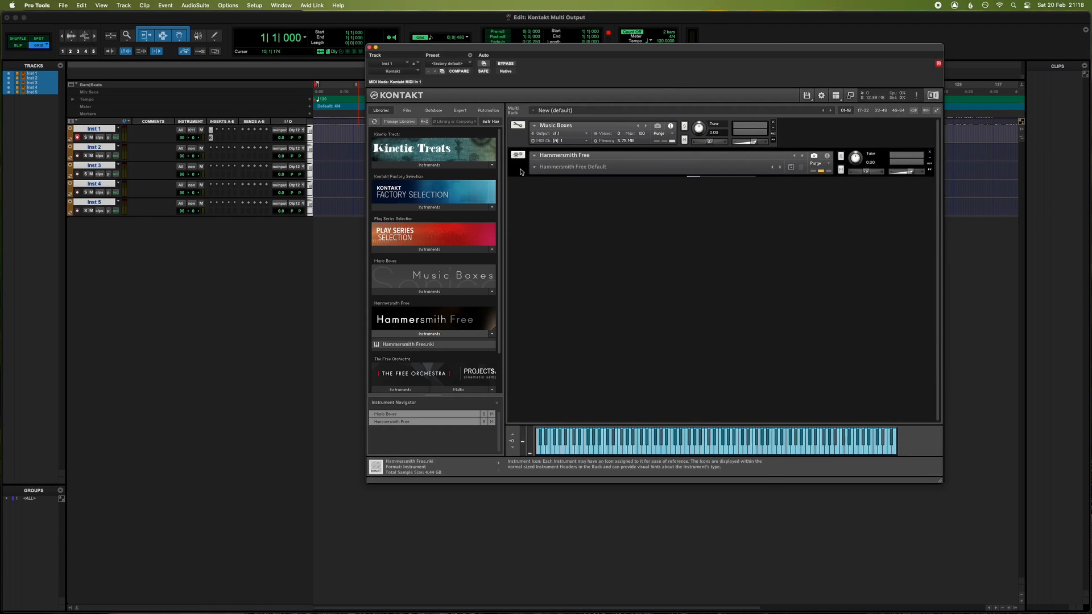
Add Yangqin - Solitude Bliss.nki from the Yangqin library to the rack and collapse its interface.
scroll(429, 320, down, 2)
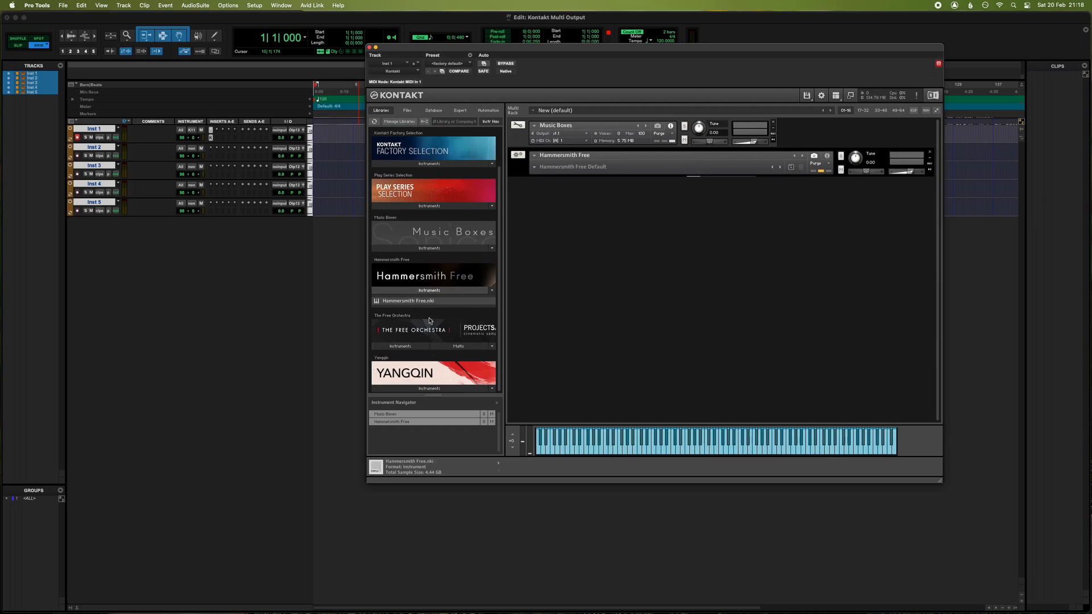
click(430, 388)
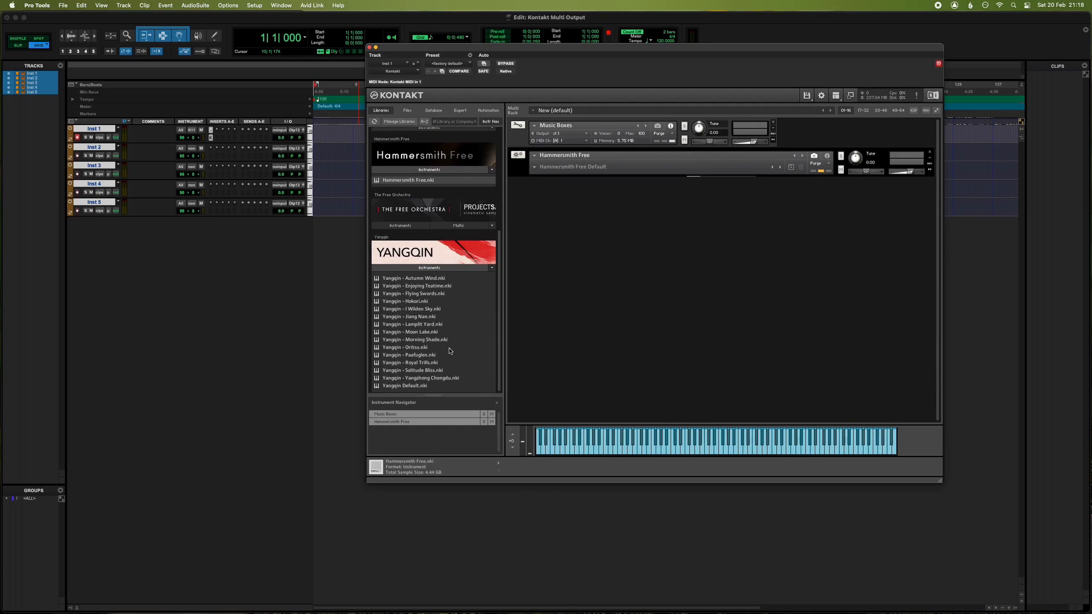
double_click(415, 371)
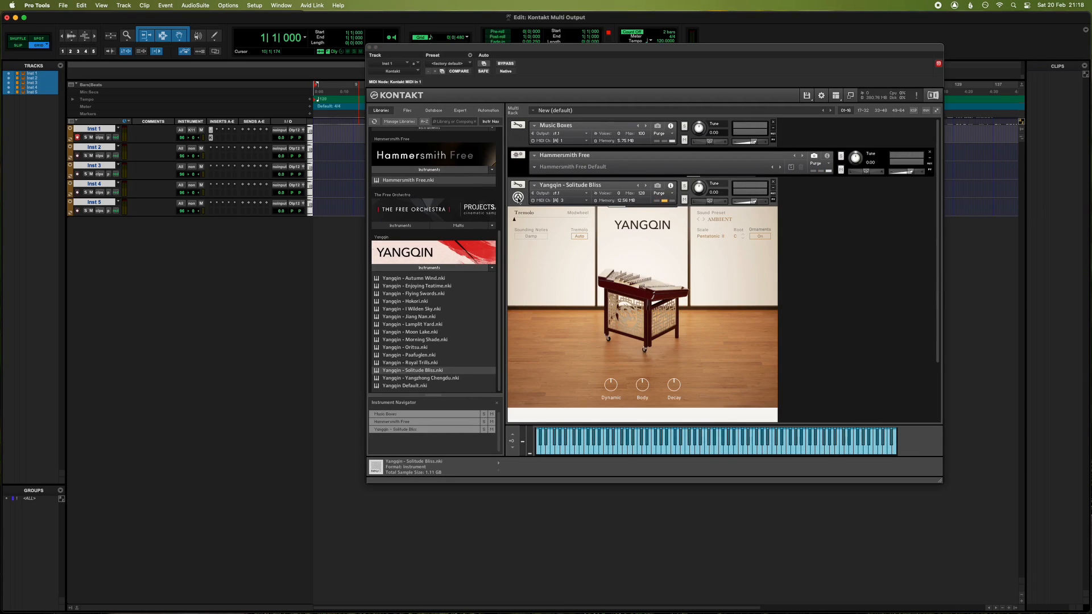
click(518, 197)
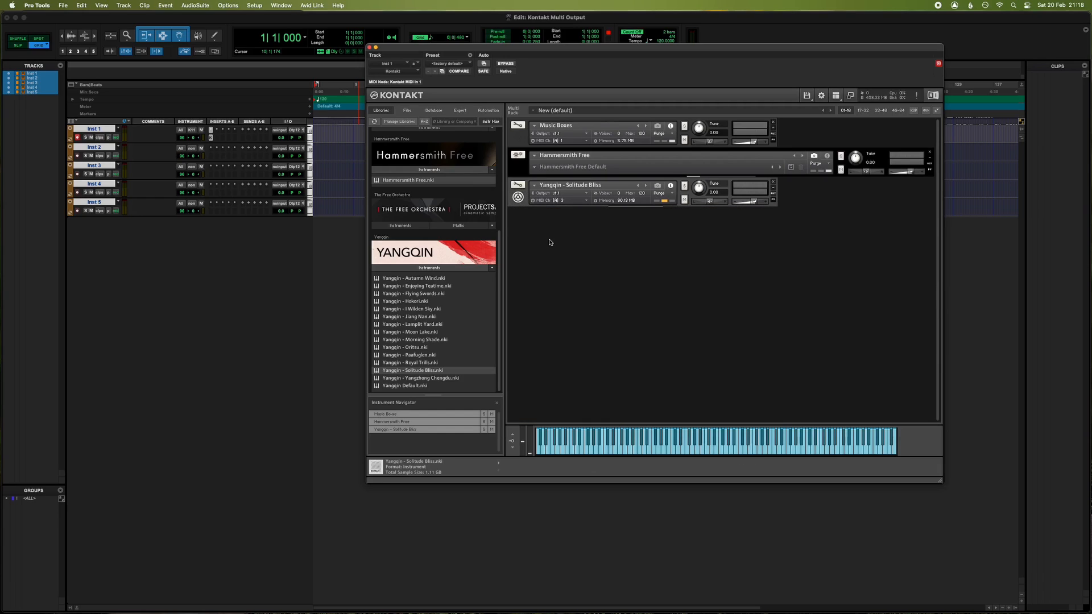
Load the Century Solo Brass - Flugel Horn instrument from the 8DIO folder on the Samples 1 drive and collapse it.
scroll(400, 161, up, 5)
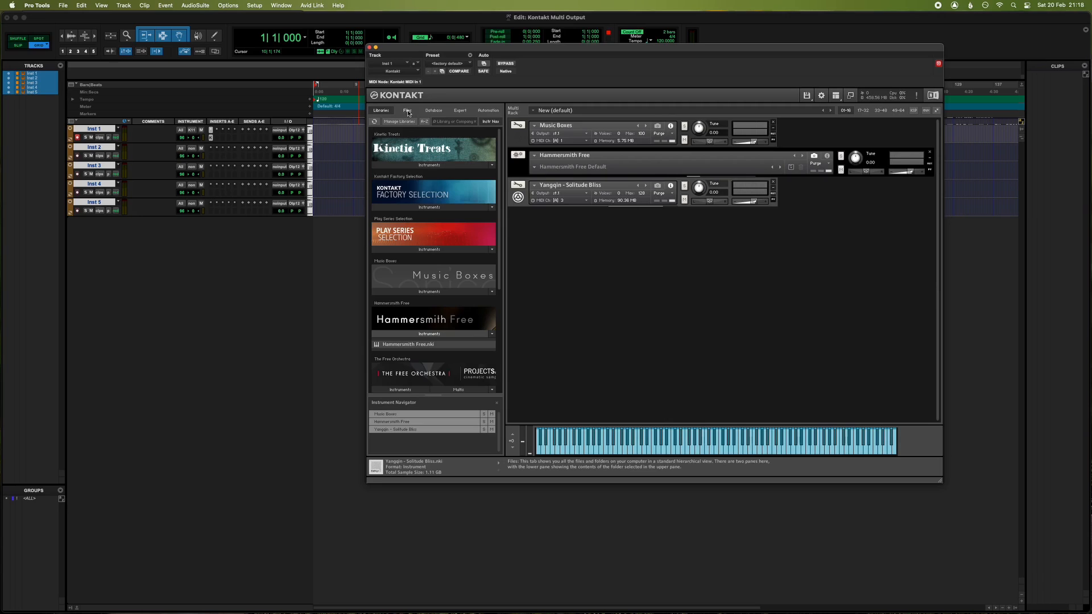
click(407, 111)
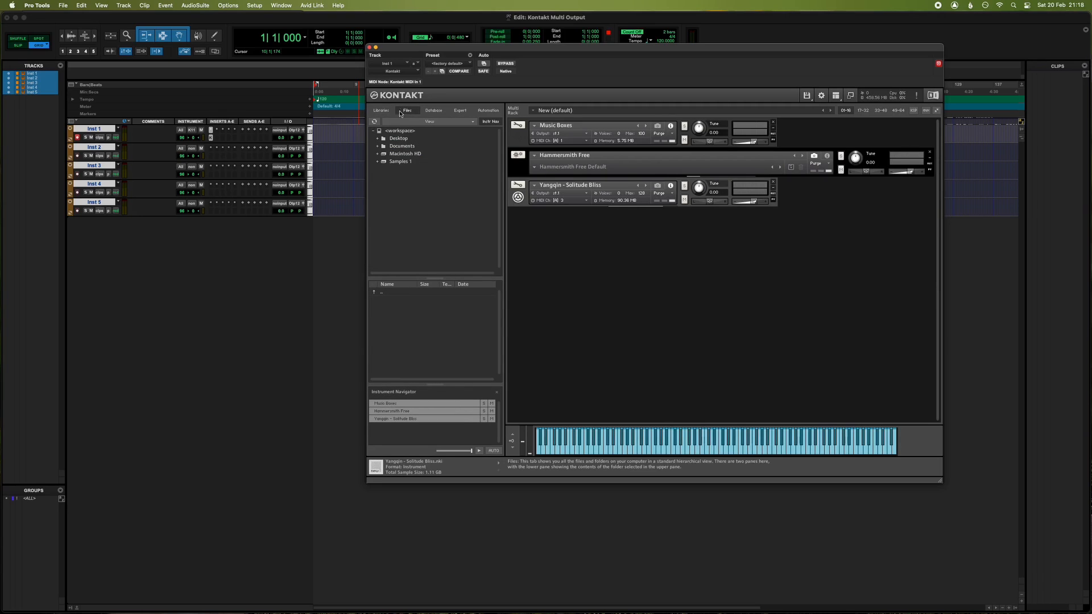
click(378, 162)
click(381, 177)
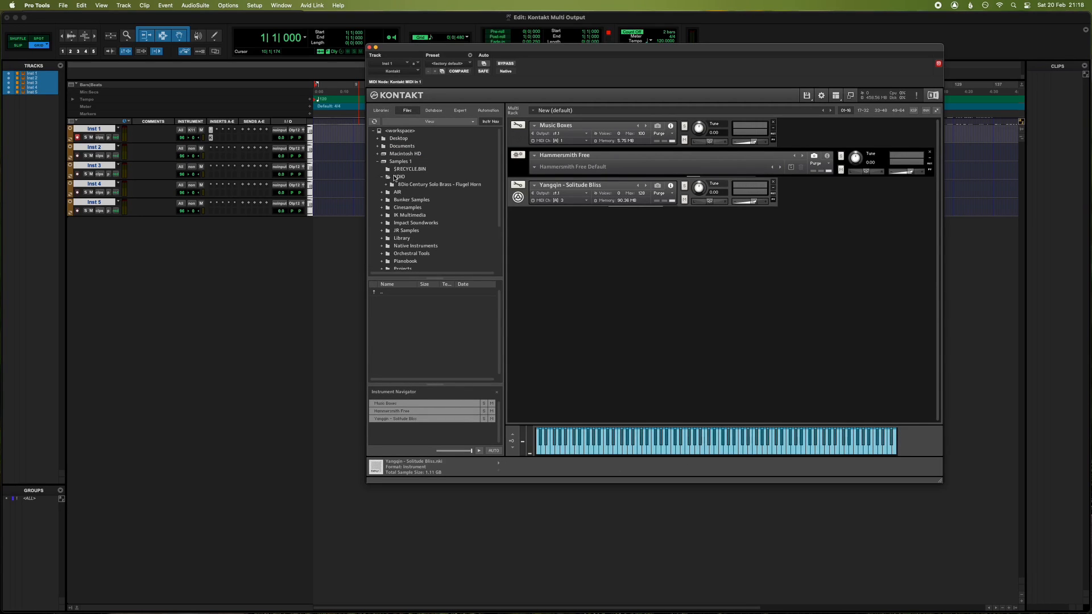
click(409, 185)
click(386, 184)
click(408, 201)
drag(397, 299, 567, 275)
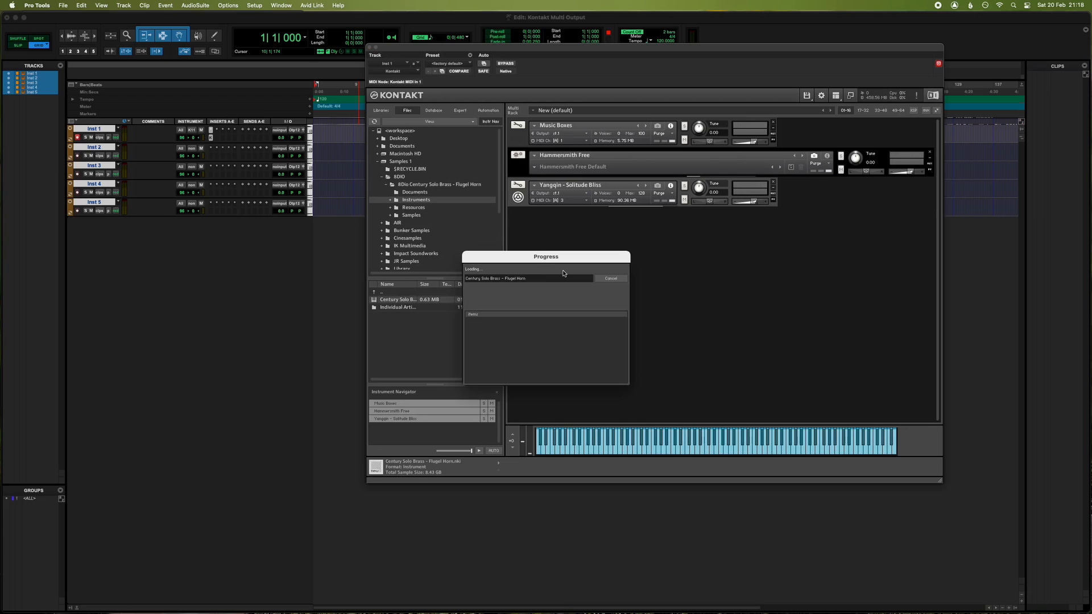
click(517, 228)
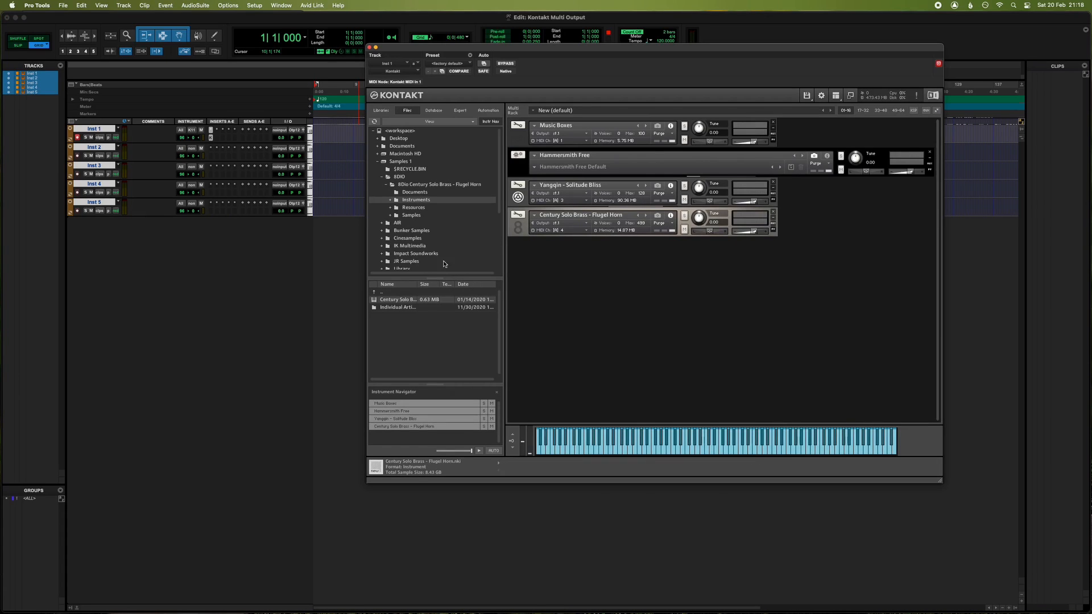
Load Thunder_X3M_Freebie.nki from the Strezov Sampling Thunder Extreme Taikos Instruments folder and collapse it.
click(381, 177)
scroll(408, 201, down, 3)
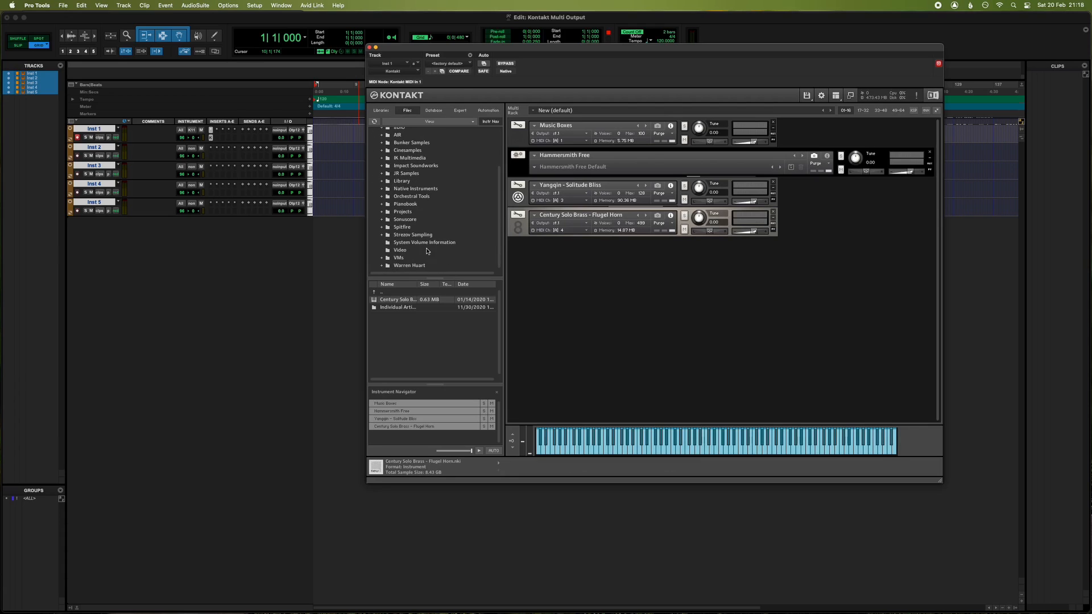
click(382, 235)
click(413, 244)
click(386, 242)
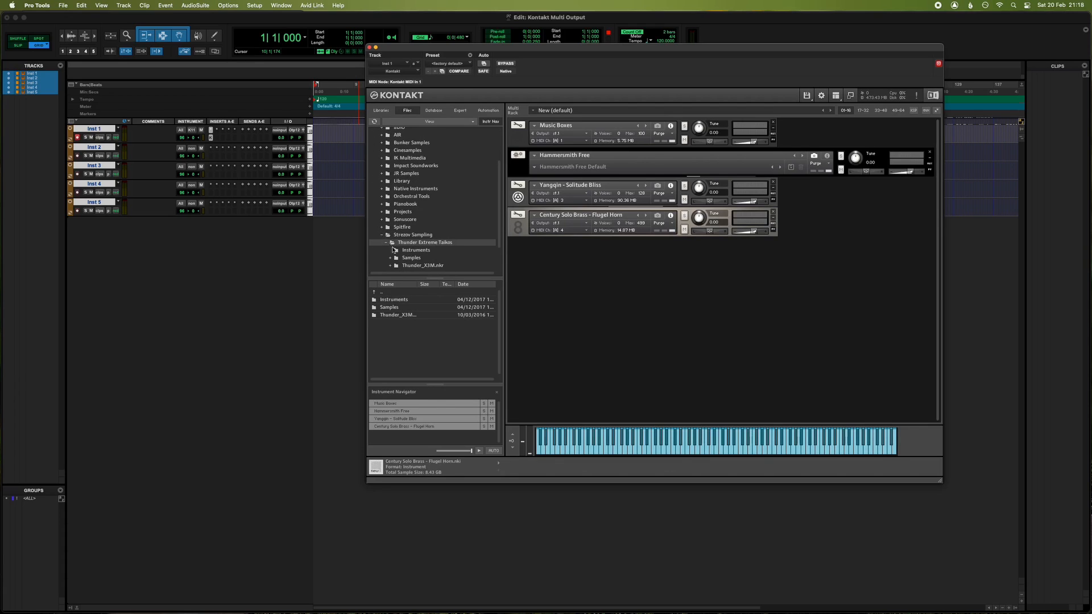
click(416, 250)
drag(393, 299, 546, 292)
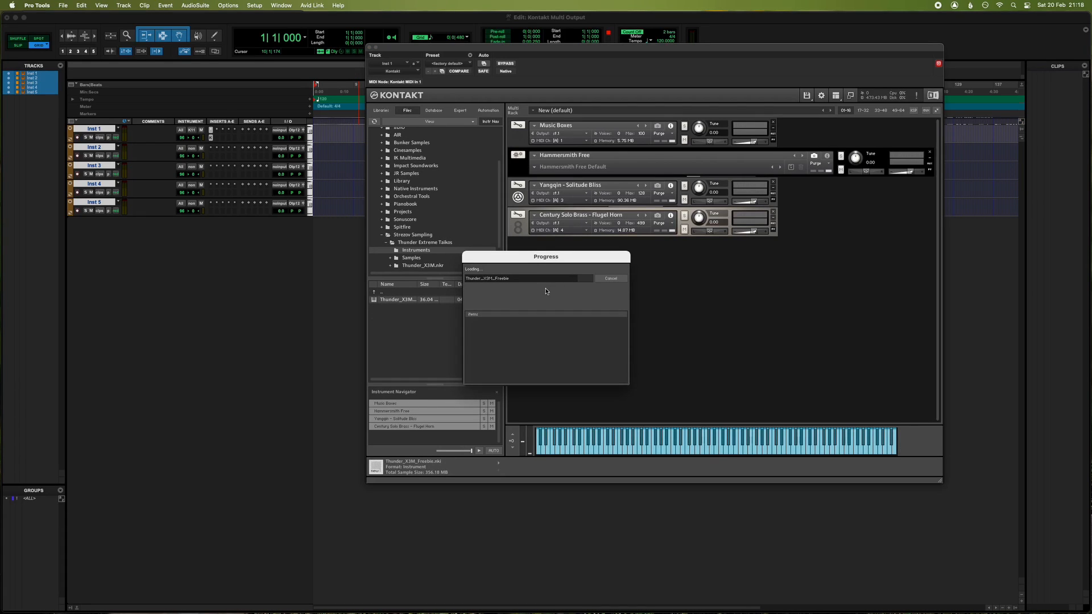
click(518, 258)
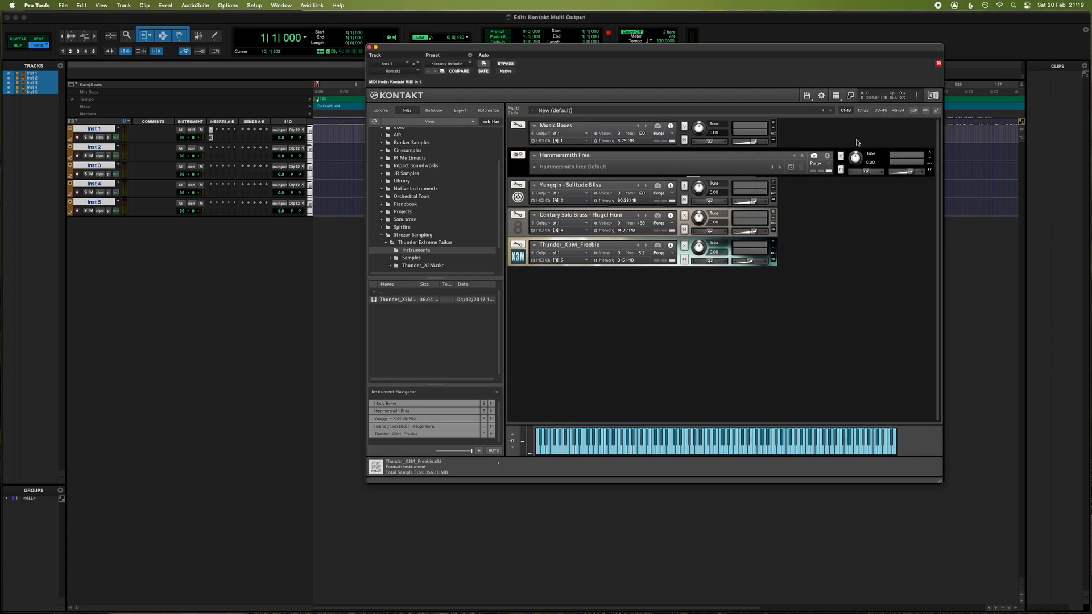
click(806, 95)
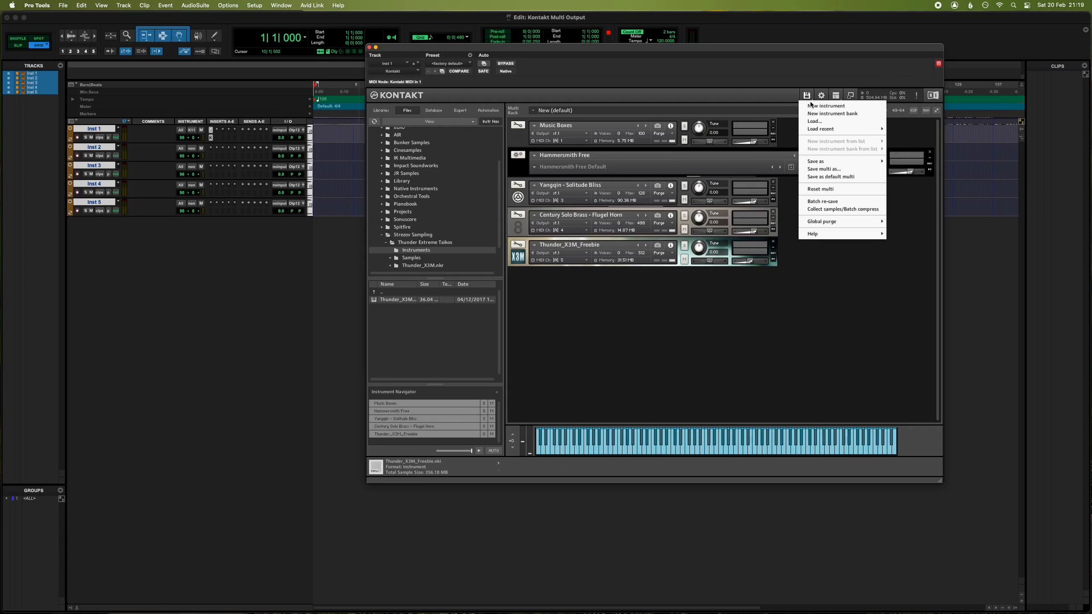
mouse_move(808, 236)
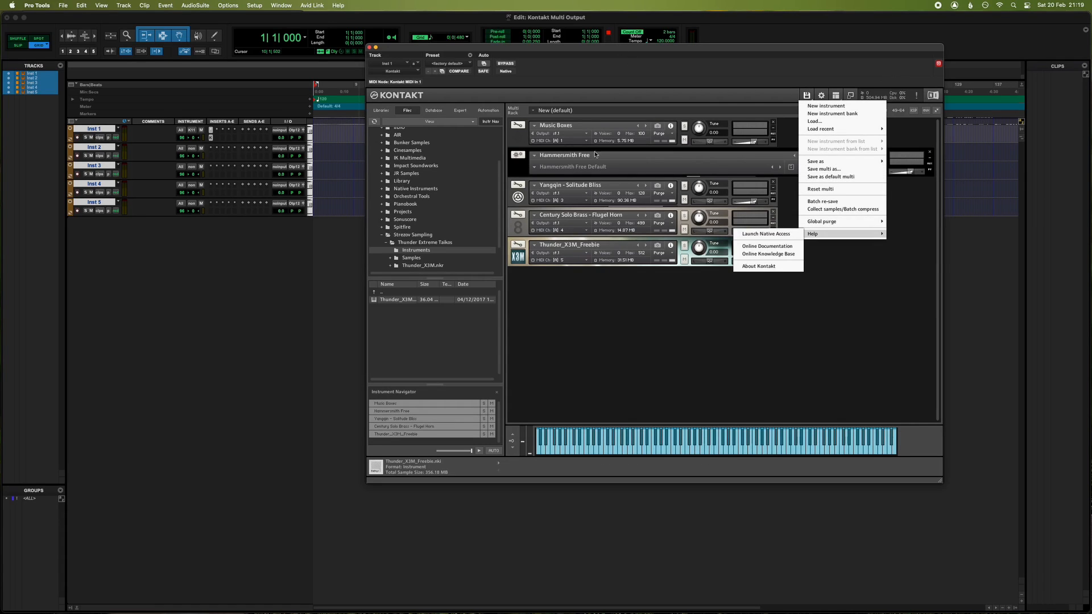
click(595, 99)
click(807, 95)
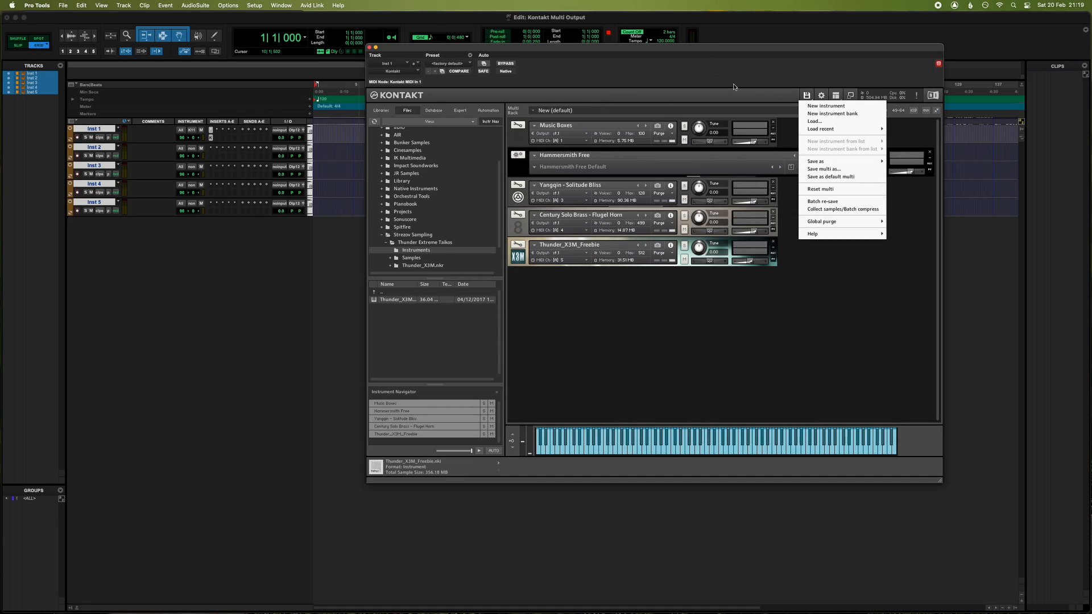
click(789, 95)
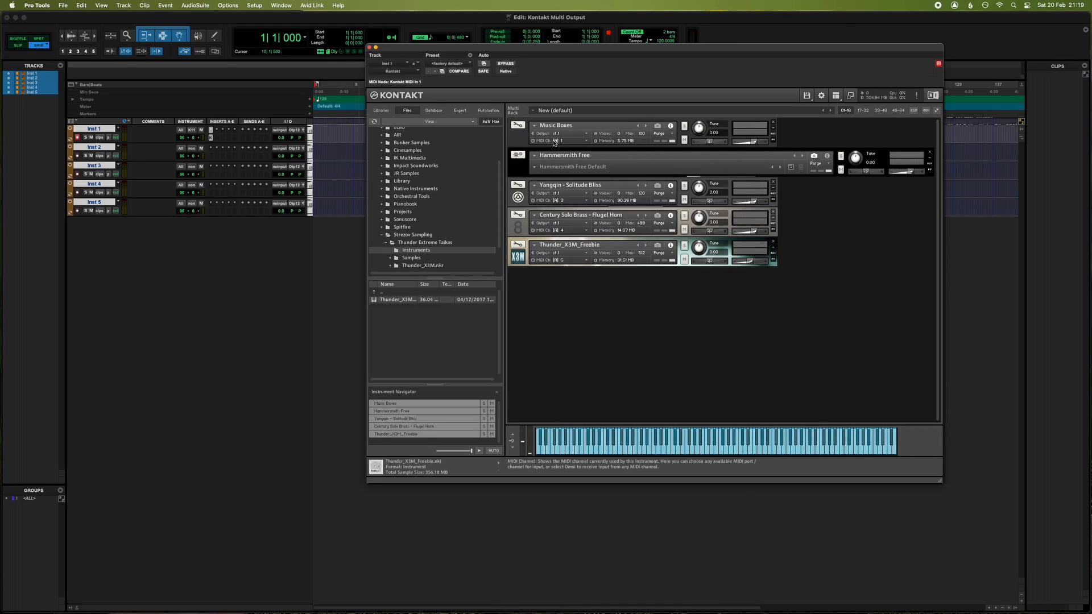
Show the output and MIDI channel settings in the Hammersmith Free instrument header.
click(828, 156)
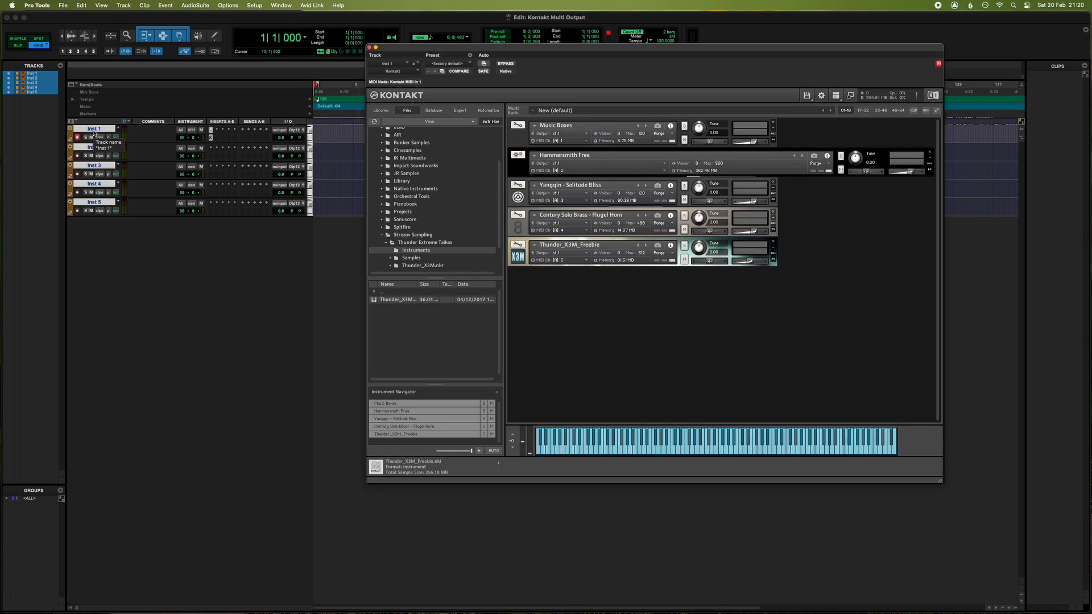
Rename the five instrument tracks in order as Music Boxes, Piano, Yangqin, Flugelhorn and Taikos.
double_click(94, 129)
text(Music Boxe)
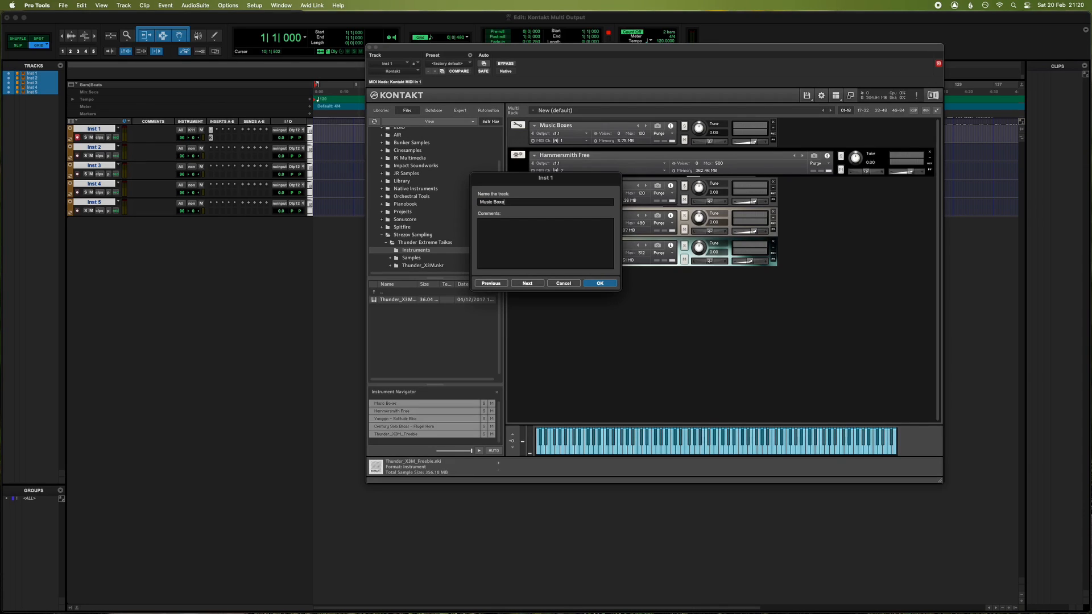
key(super+Right)
text(Pia)
key(super+Right)
text(Yangqin)
key(BackSpace)
key(BackSpace)
key(BackSpace)
key(super+Right)
text(F)
key(super+Right)
text(Taikos)
key(Return)
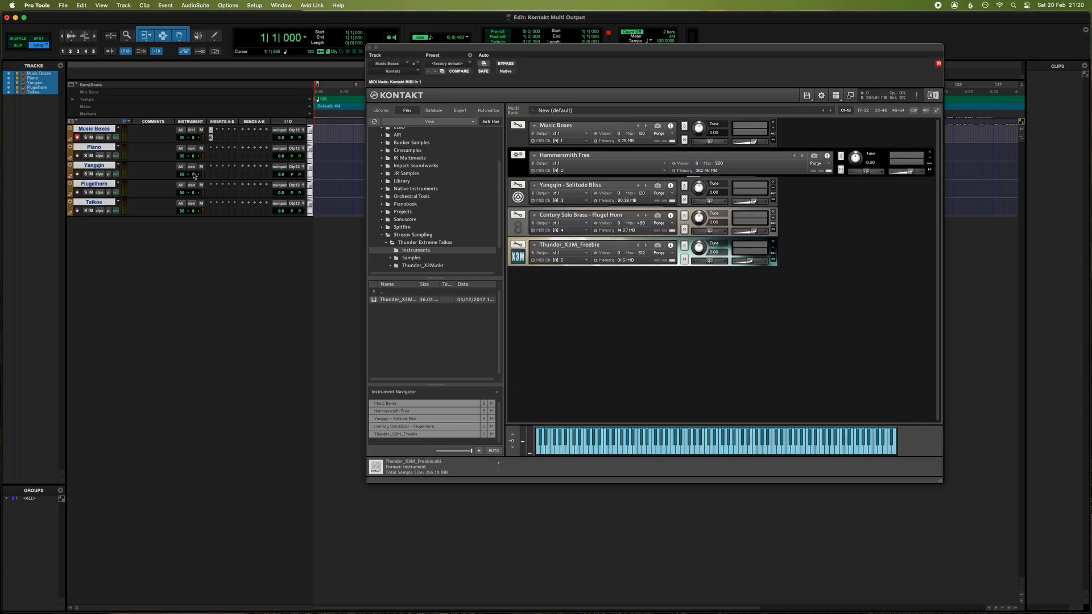
Toggle the Instrument column of the Edit window off and back on.
click(73, 121)
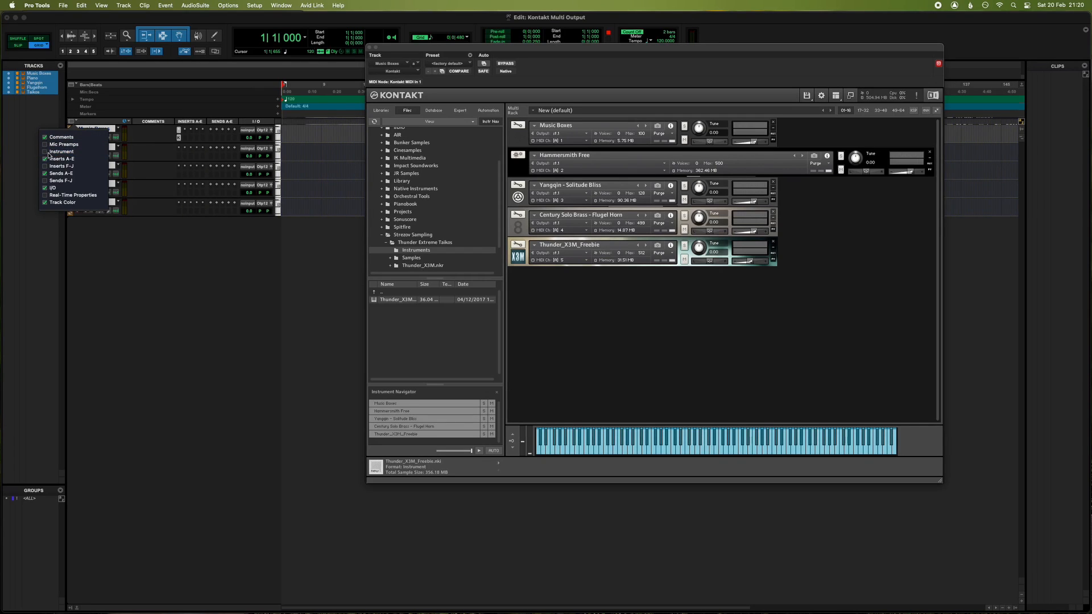
click(200, 246)
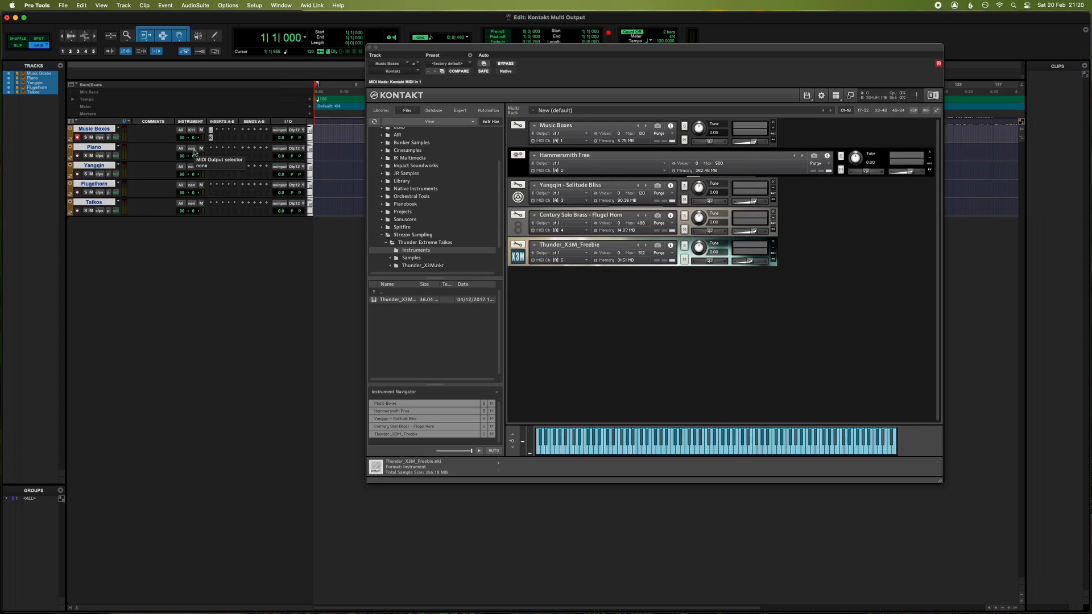
Route the Piano track's MIDI output to Music Boxes - Kontakt MIDI In 1, channel-2, and record-enable the track.
click(194, 152)
mouse_move(226, 160)
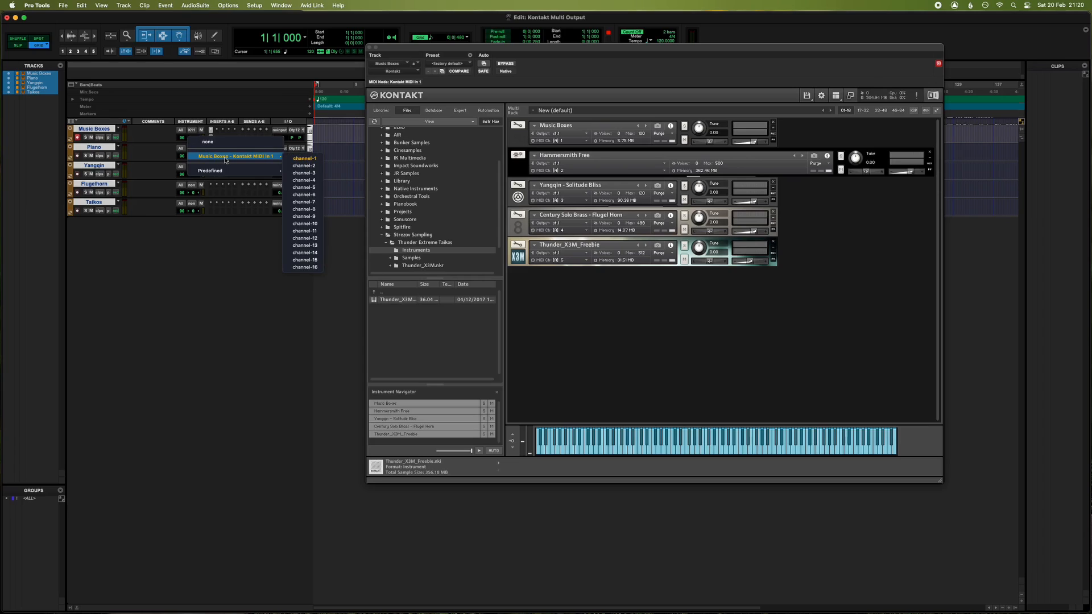
click(306, 169)
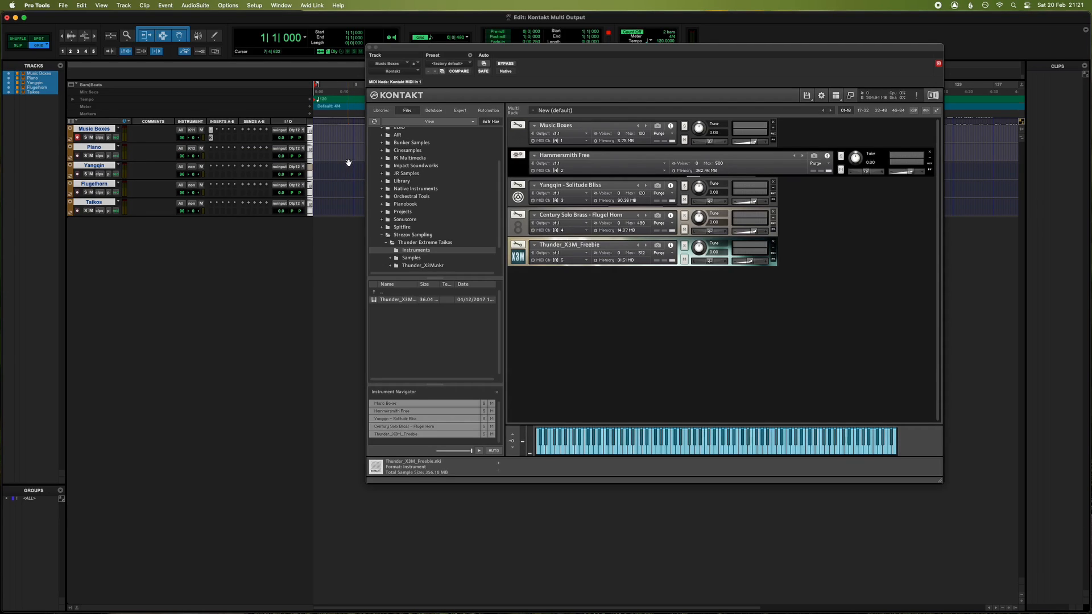
click(77, 156)
Route the Yangqin, Flugelhorn and Taikos tracks' MIDI outputs to Music Boxes - Kontakt MIDI In 1 on channel-3, channel-4 and channel-5 respectively.
click(191, 167)
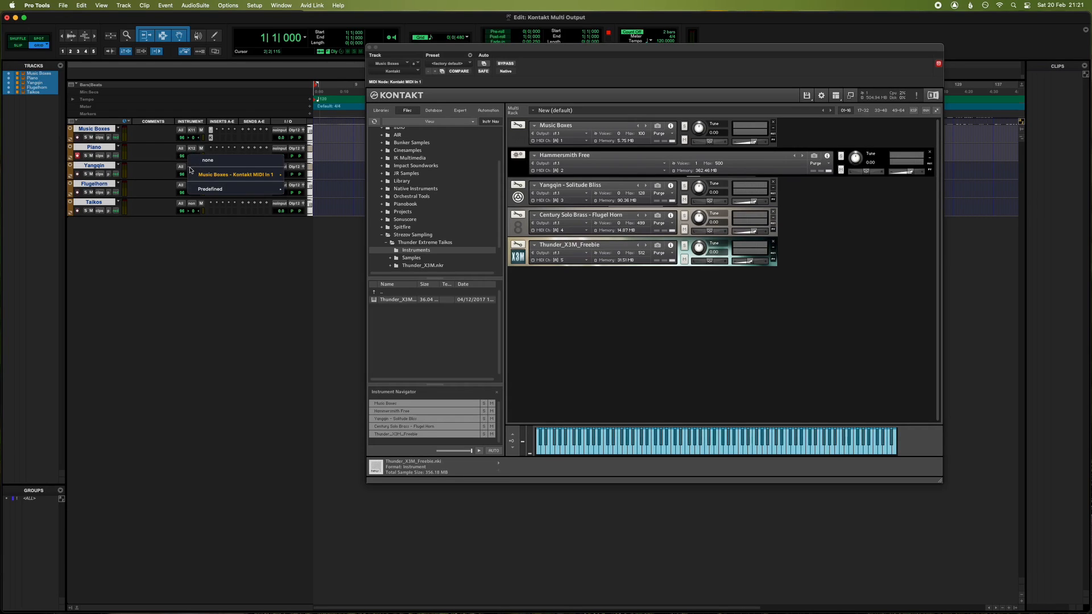
mouse_move(252, 175)
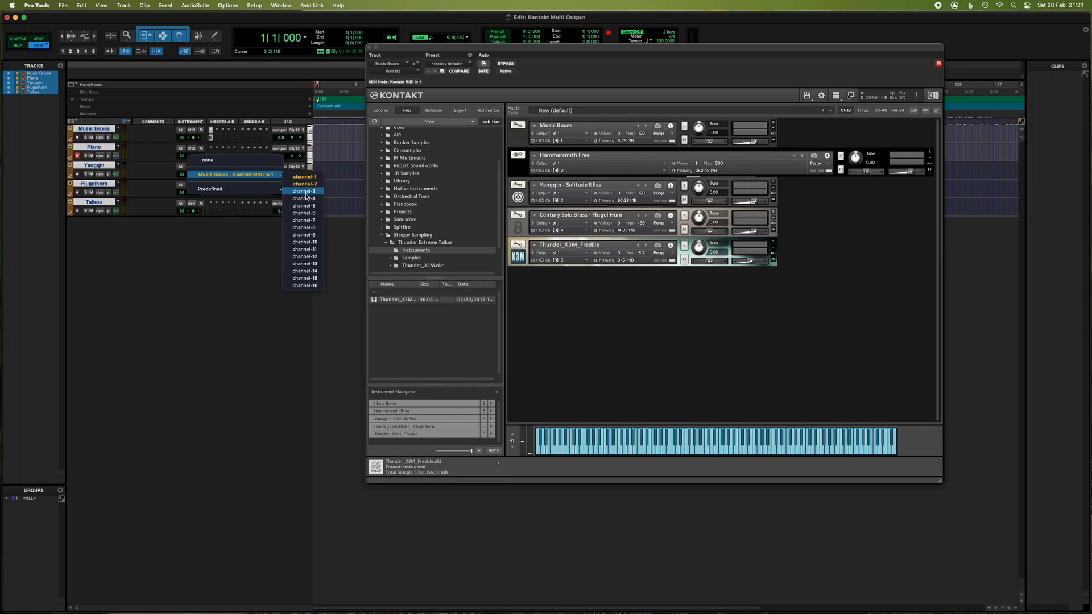
click(307, 193)
click(192, 187)
mouse_move(256, 193)
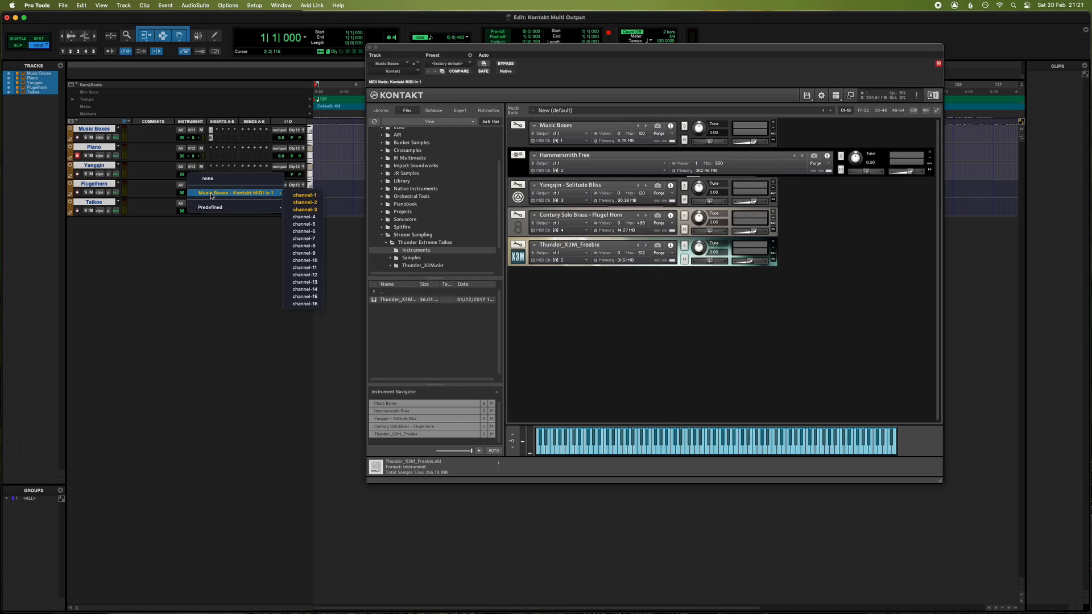
click(301, 218)
click(194, 204)
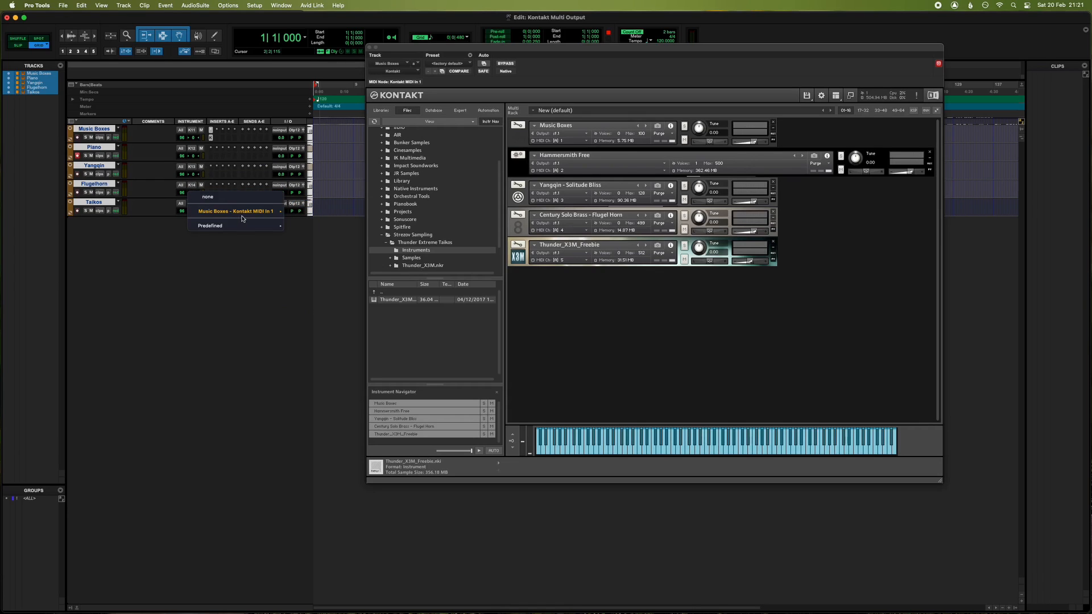
mouse_move(282, 214)
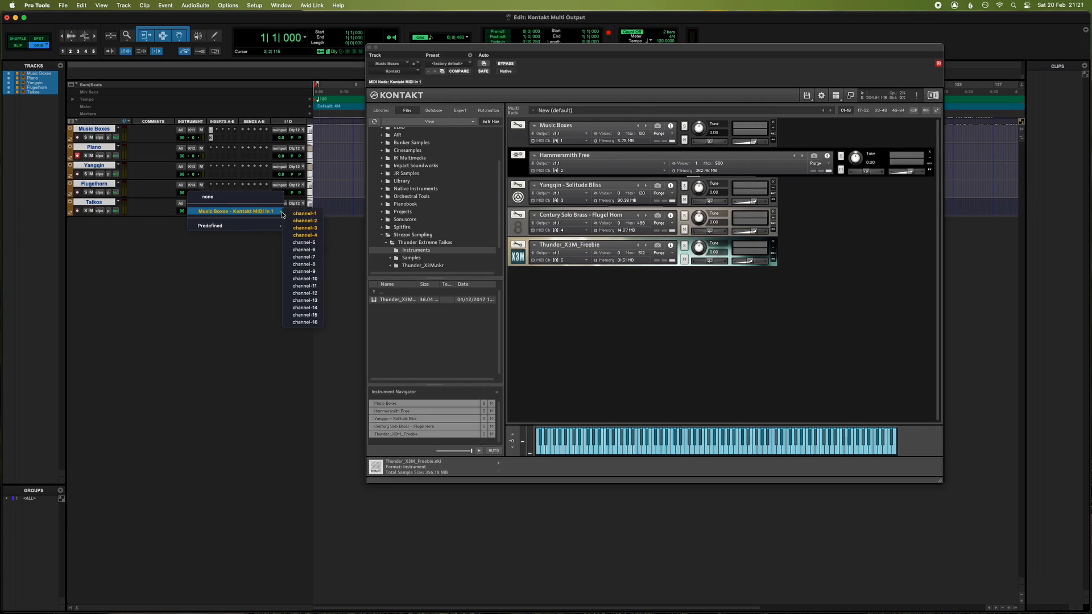
click(305, 242)
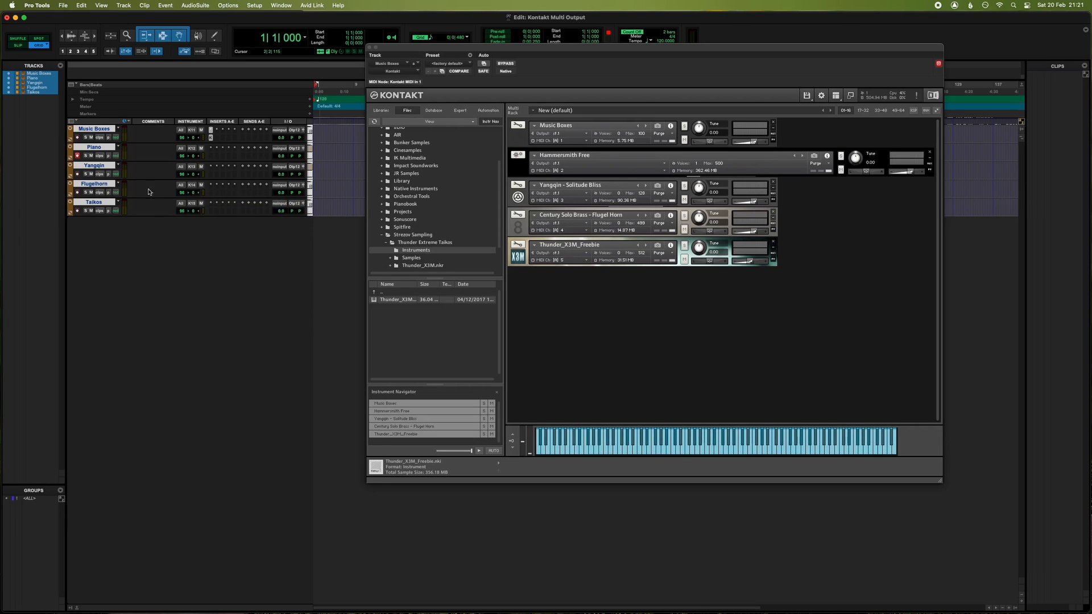
Record-enable the Yangqin, Flugelhorn and Taikos tracks in turn to audition each instrument.
click(77, 174)
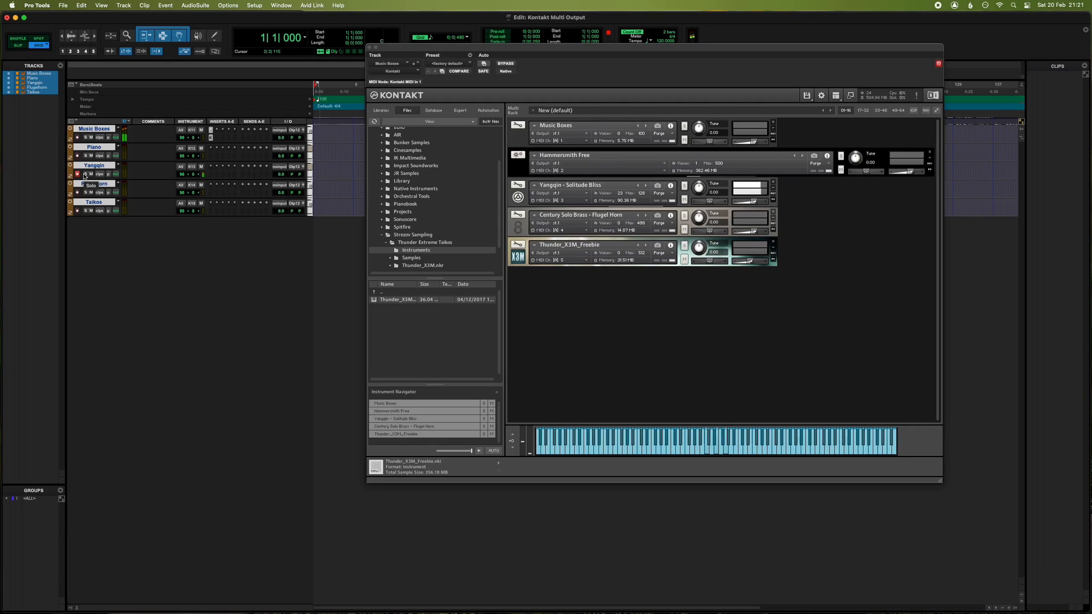
click(78, 192)
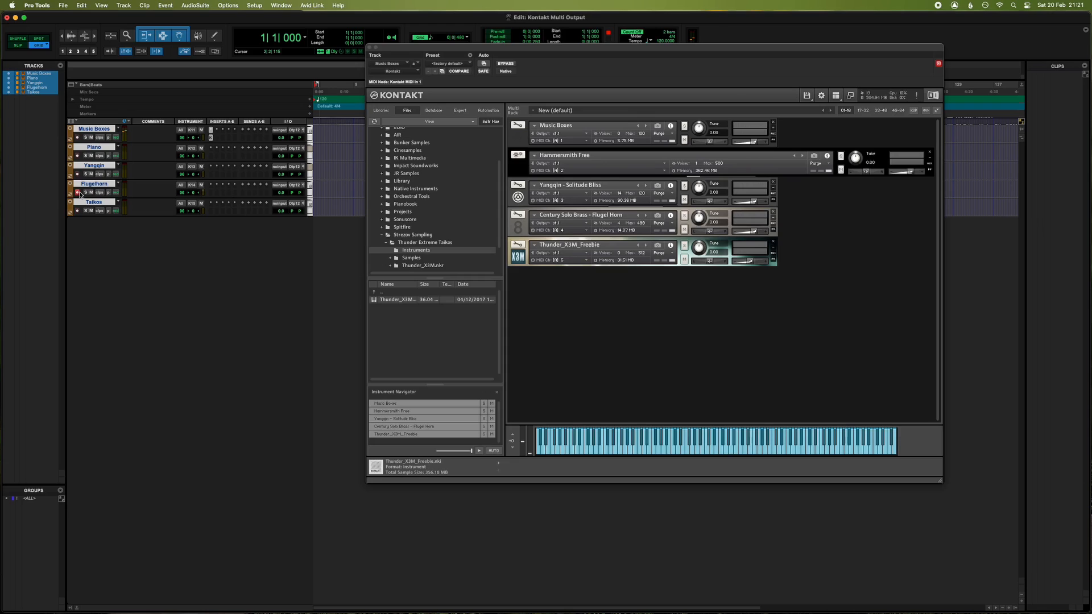
click(77, 211)
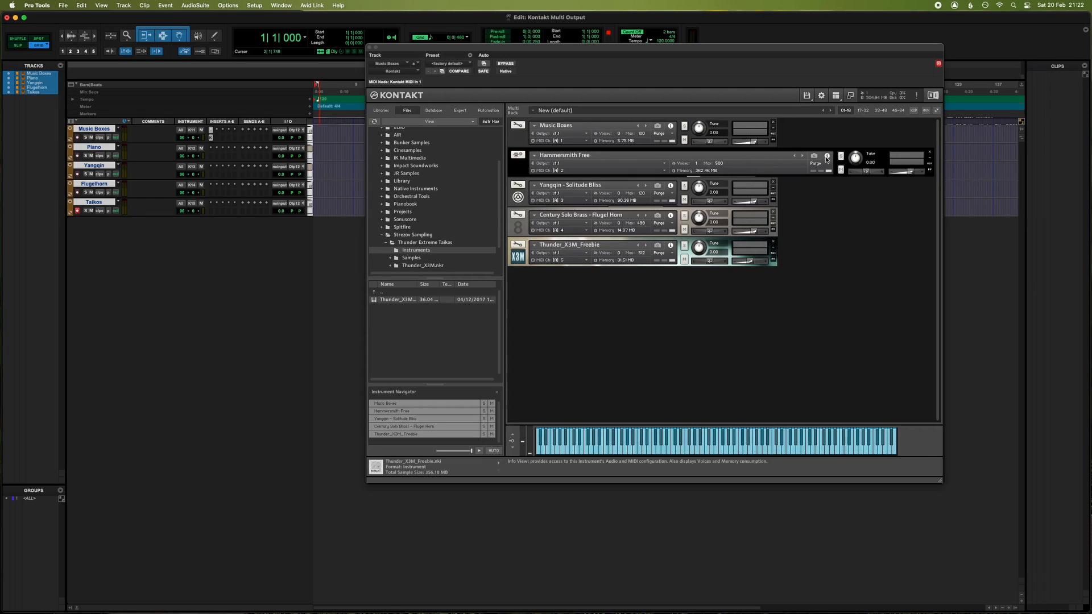
Hide Kontakt's on-screen keyboard and show its Outputs section.
click(836, 95)
click(847, 136)
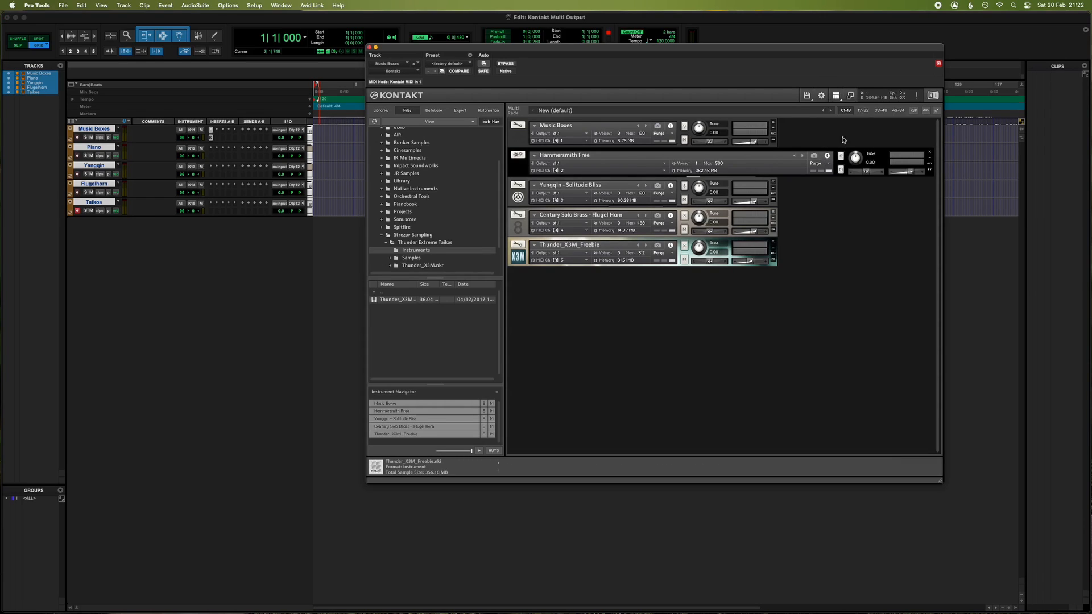
click(837, 96)
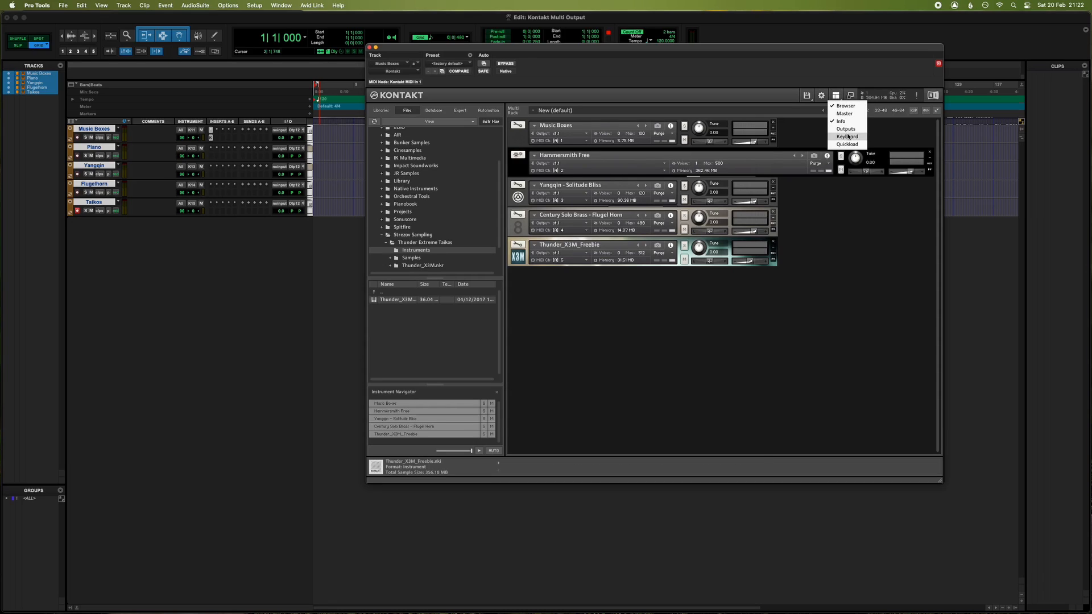
click(846, 129)
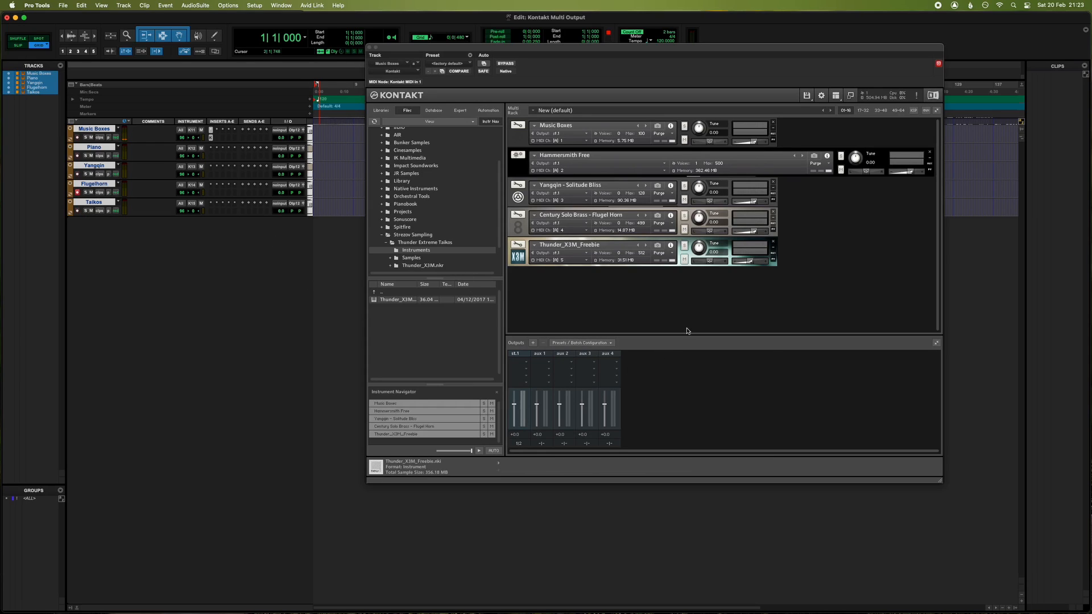
Try the batch function that renames output channels according to assigned instruments, and restore the first channel's name to st.1.
click(601, 343)
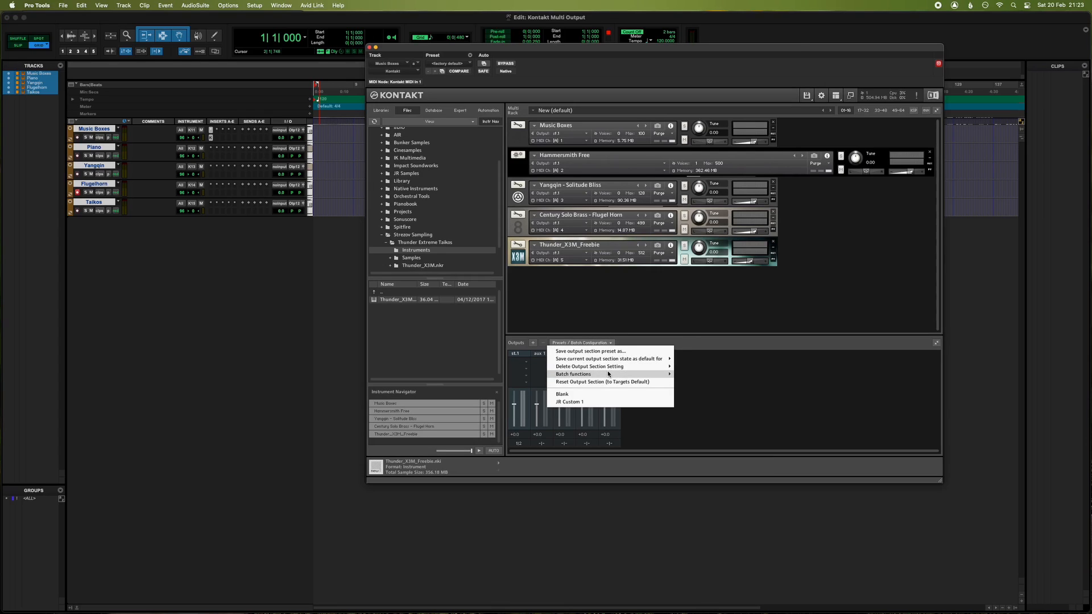
mouse_move(608, 374)
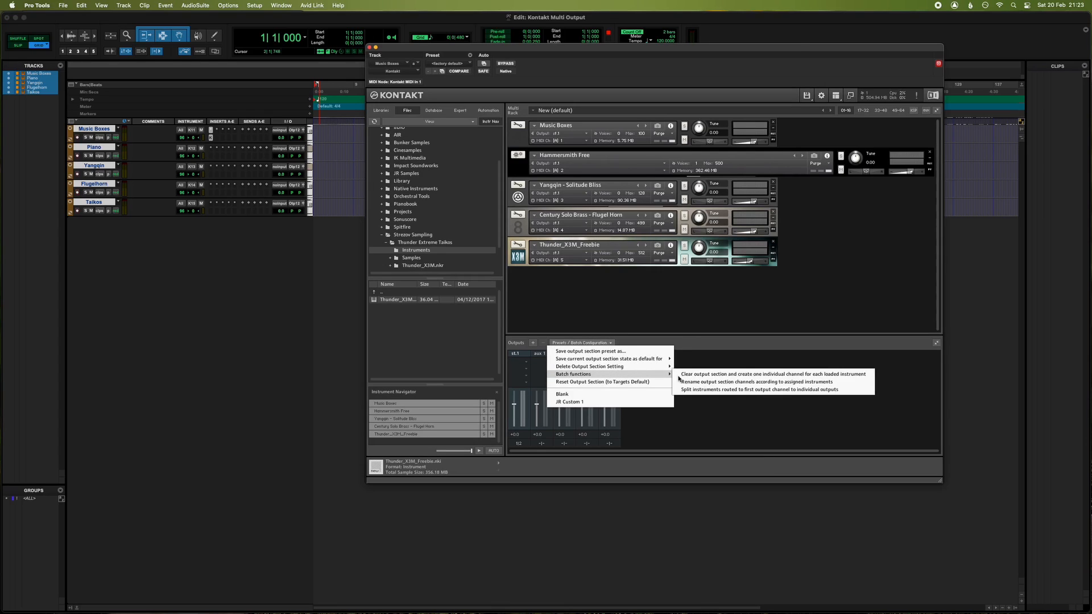
click(732, 382)
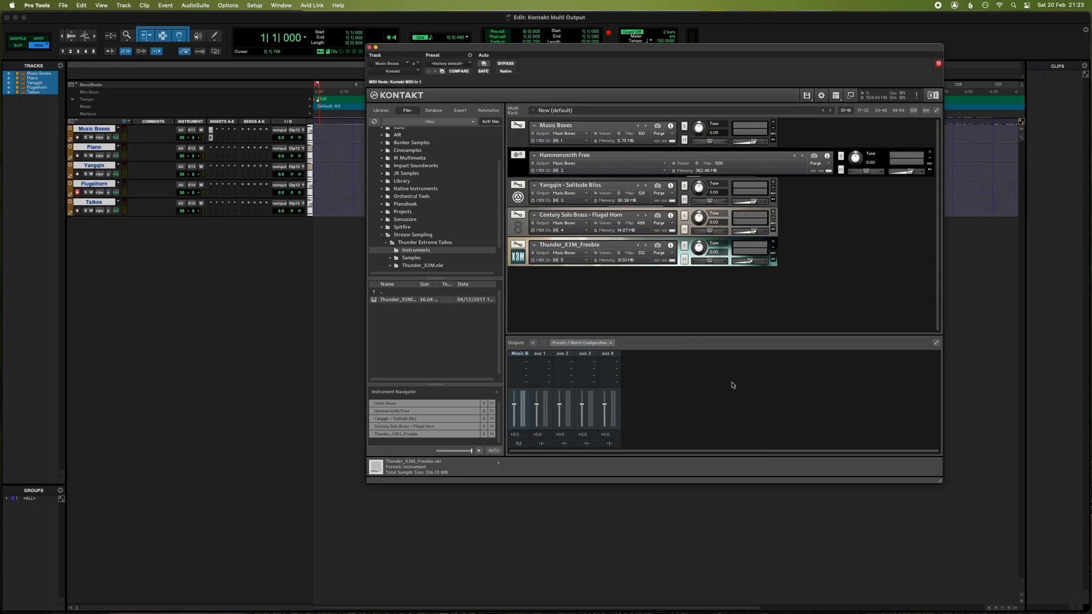
click(517, 353)
click(516, 355)
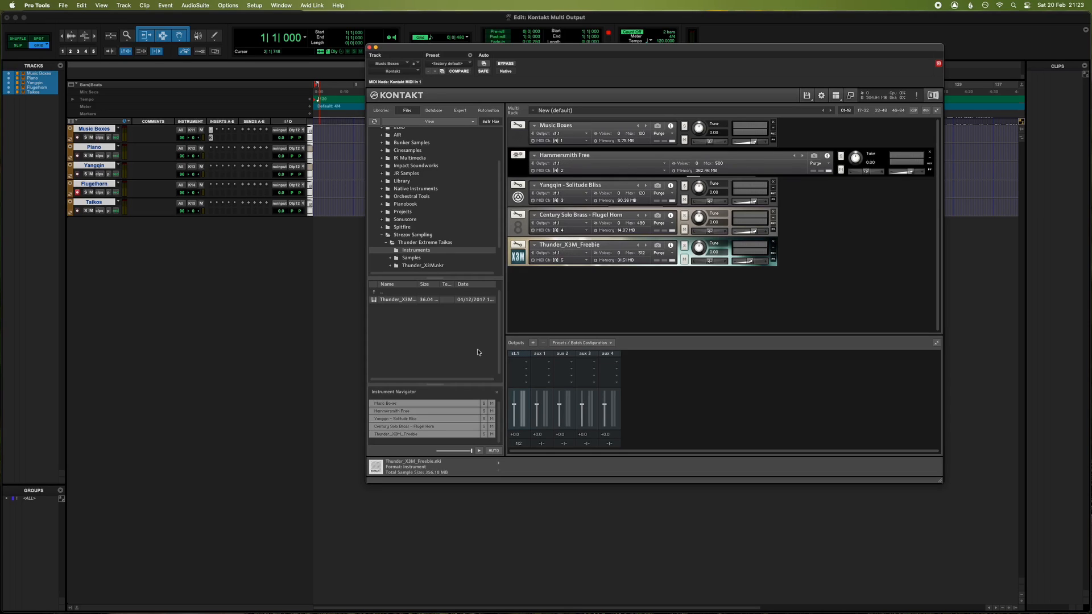
Add four two-channel outputs to Kontakt's Outputs section.
click(534, 344)
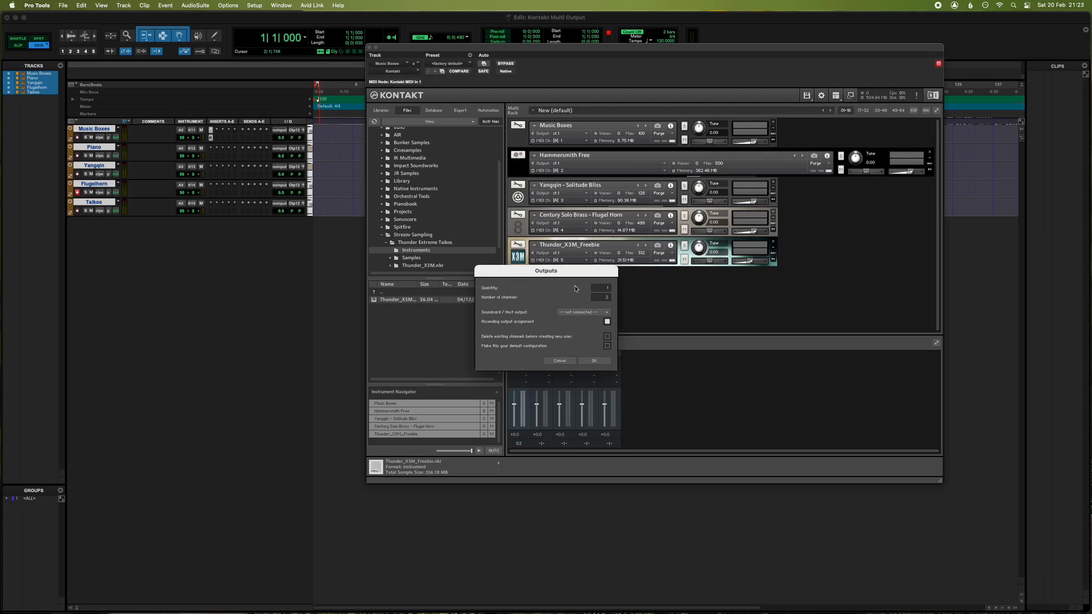
drag(605, 289, 611, 286)
click(596, 361)
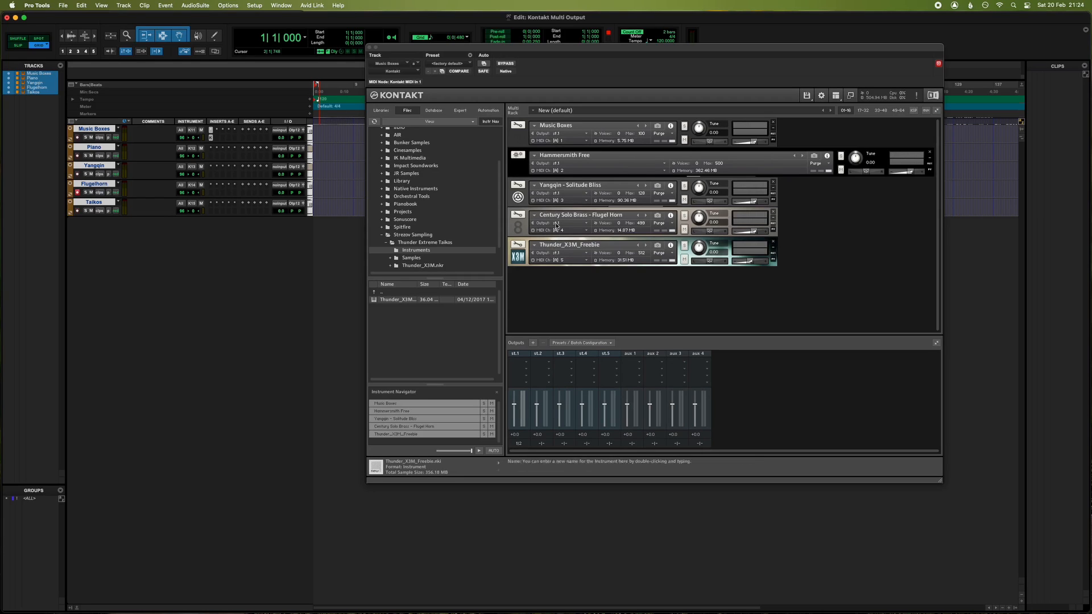
Assign Hammersmith Free to output st.2, Yangqin to st.3, Flugel Horn to st.4 and Thunder_X3M_Freebie to st.5.
click(556, 165)
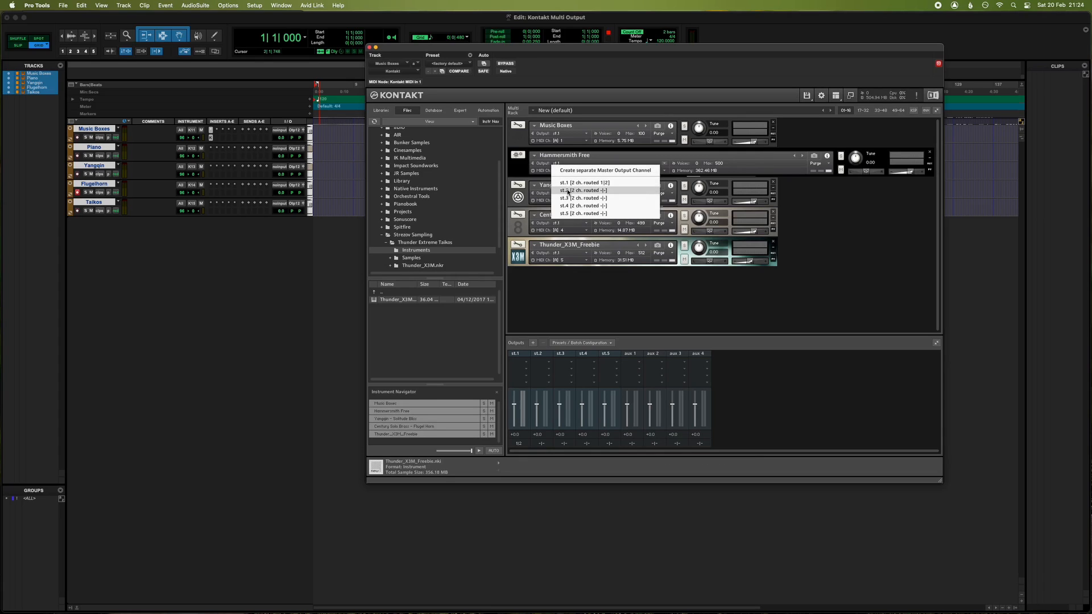
click(567, 191)
click(557, 194)
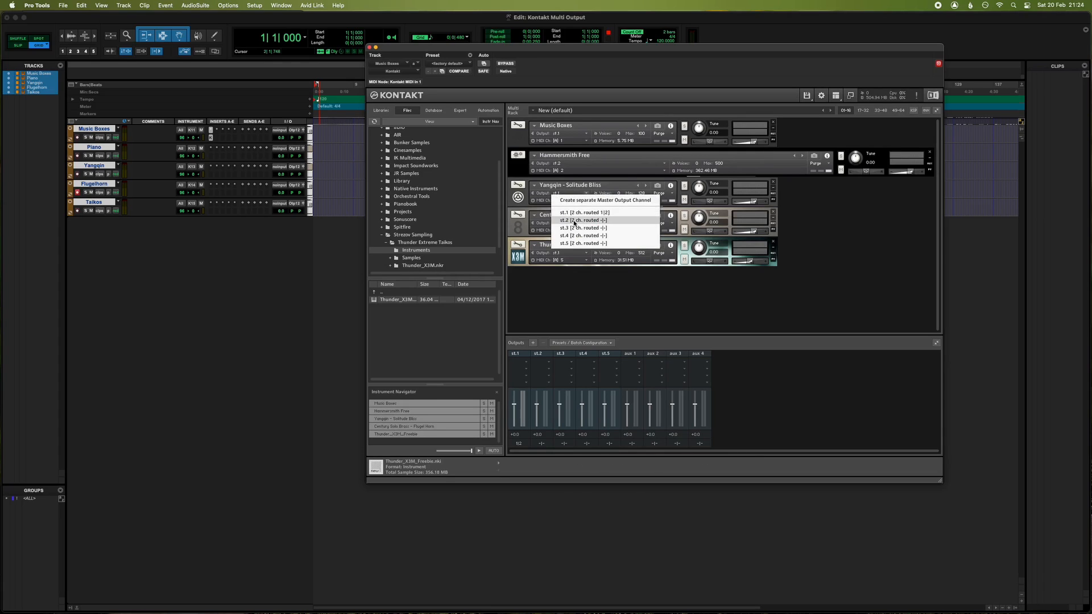
click(558, 227)
click(557, 224)
click(574, 266)
click(555, 253)
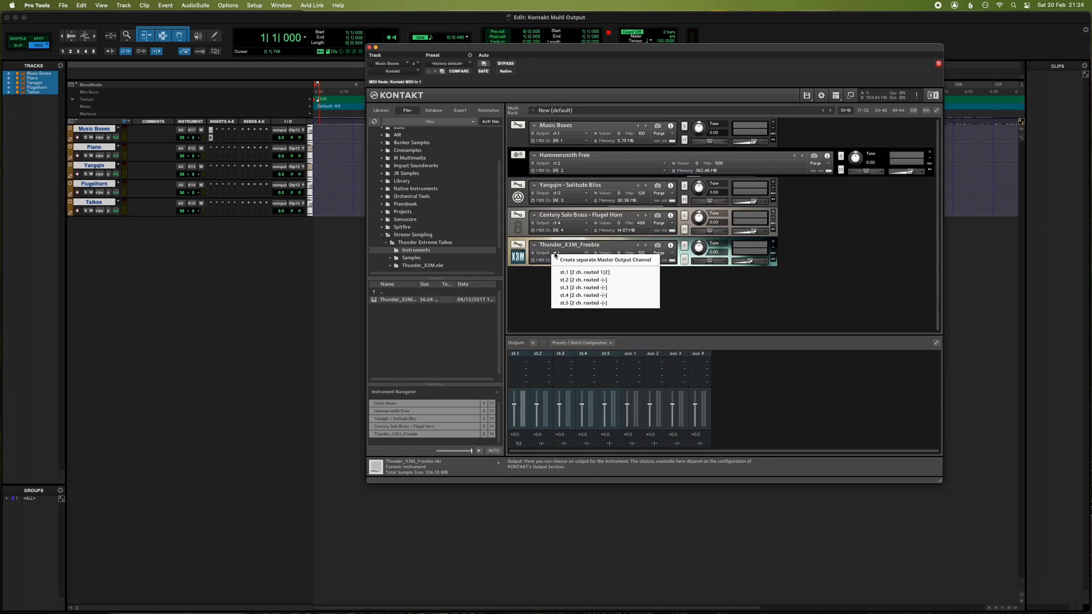
click(574, 303)
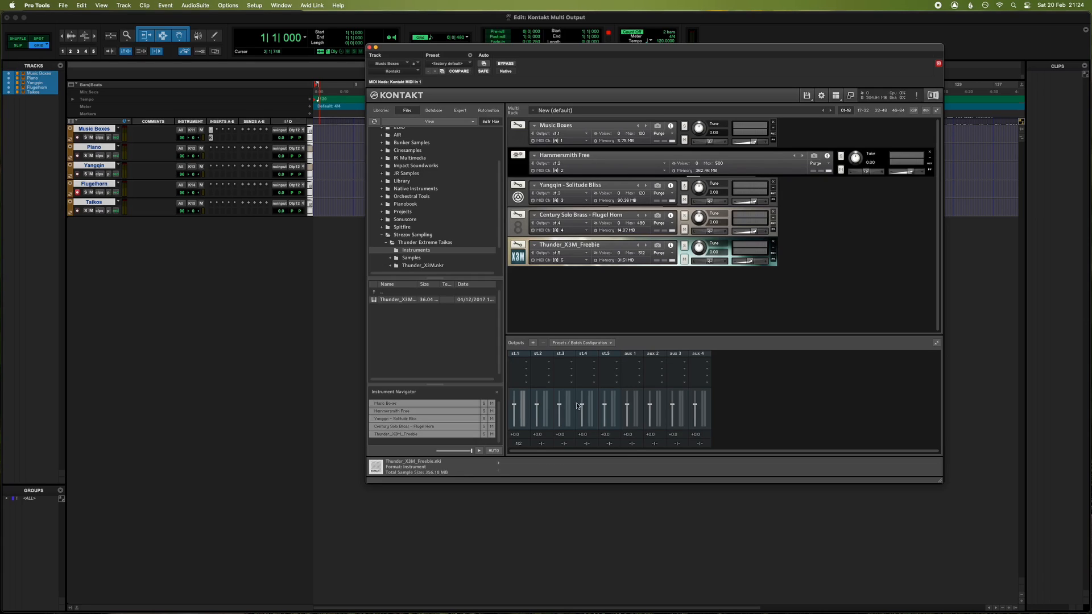
Record-enable the Piano track and map output st.2's two channels to aux 1 [1] and aux 1 [2].
click(78, 157)
click(541, 443)
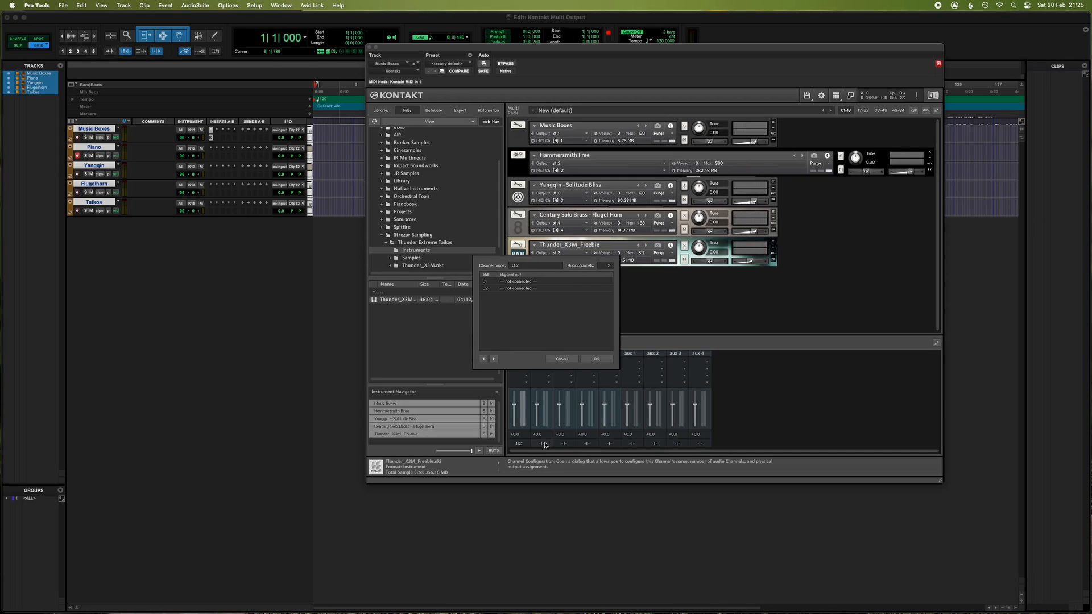
click(512, 284)
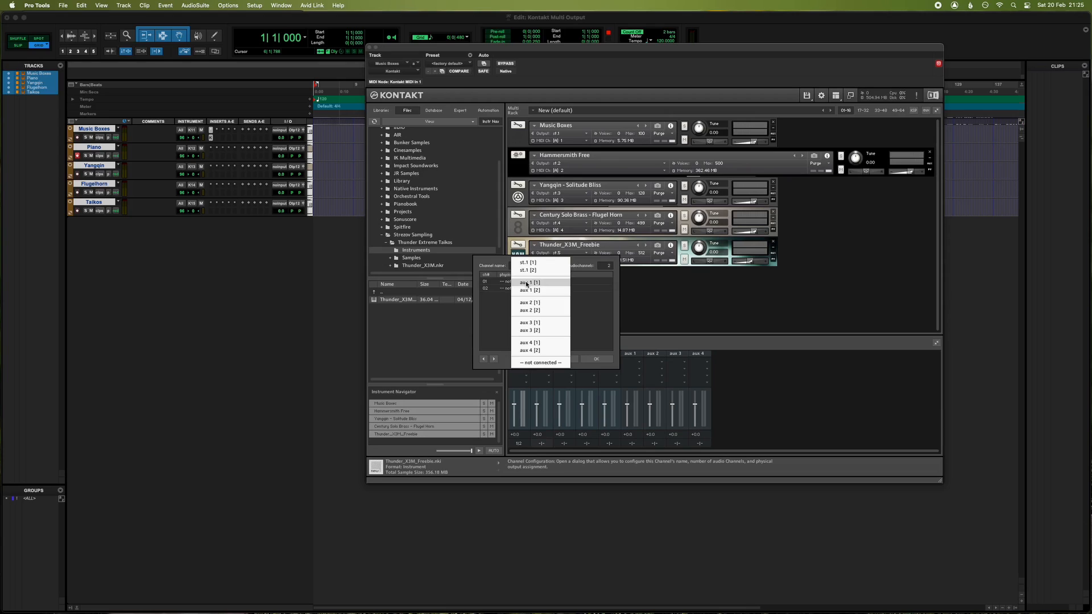
click(541, 281)
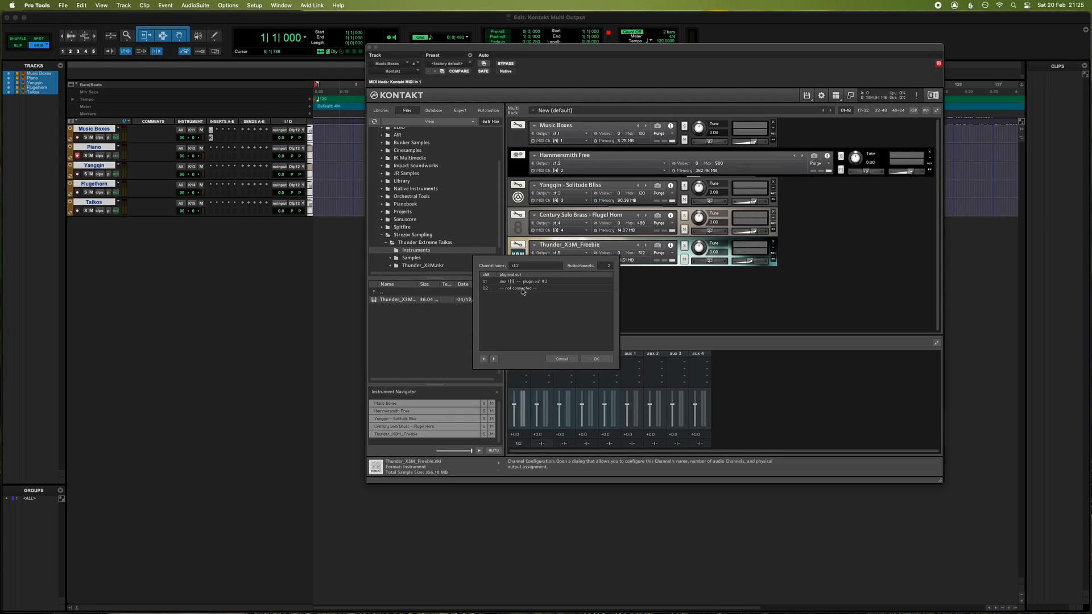
click(524, 289)
click(537, 290)
click(511, 284)
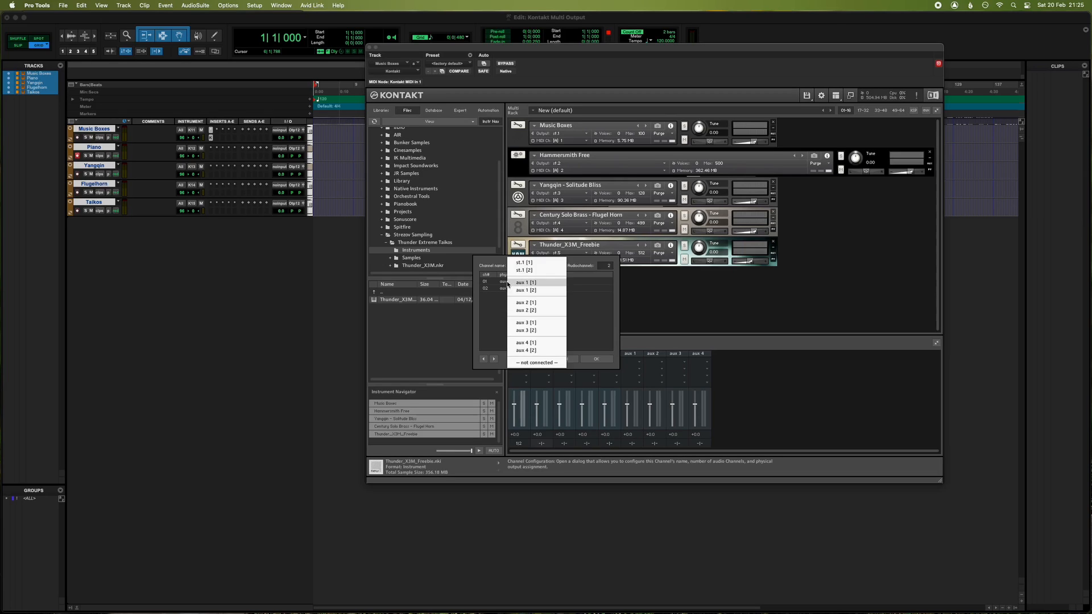
click(526, 282)
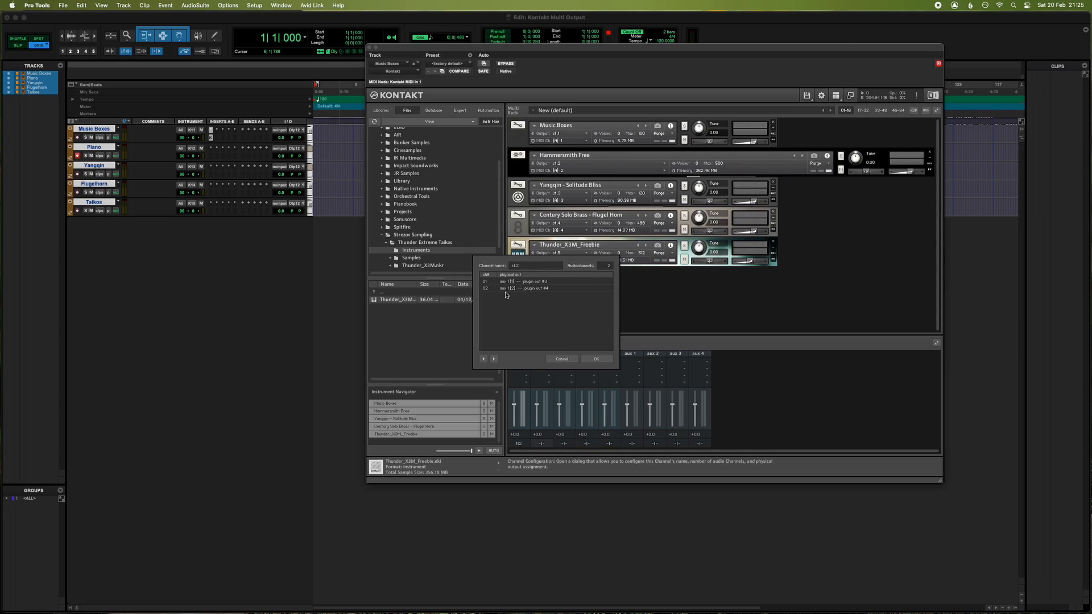
click(594, 360)
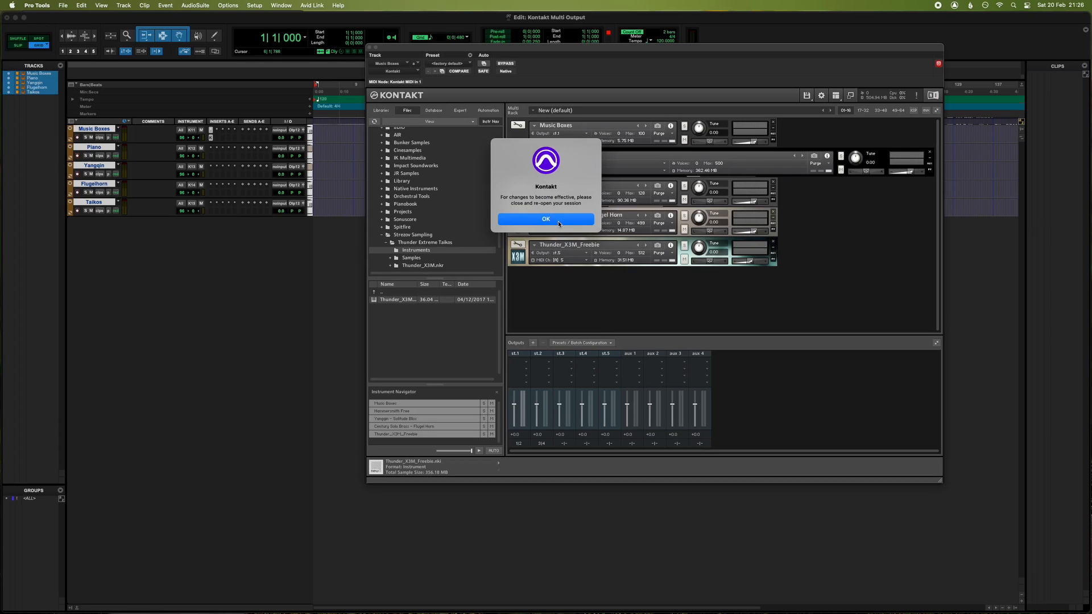
click(556, 221)
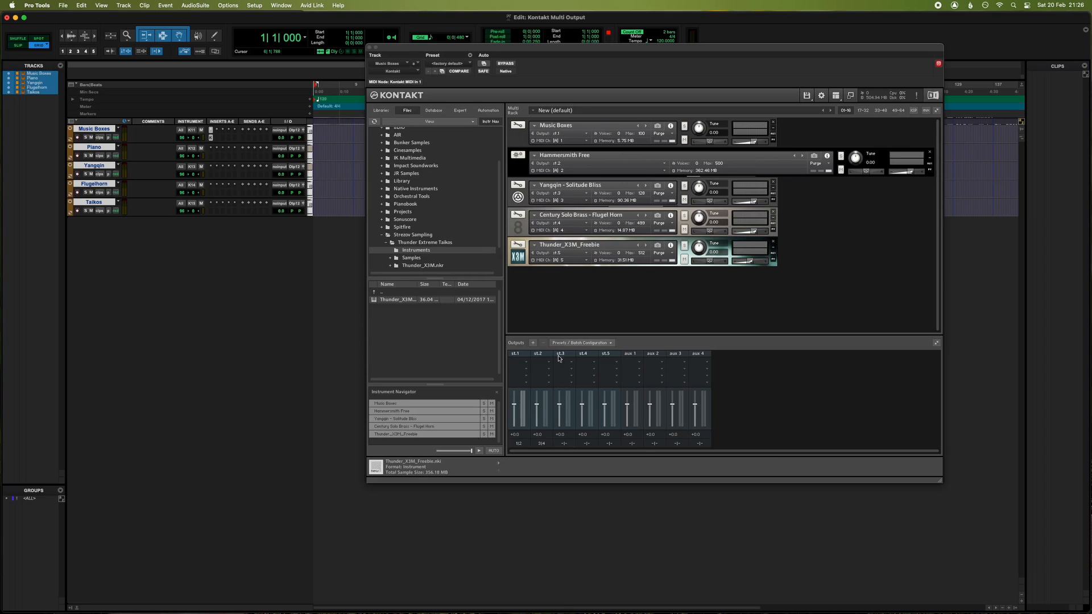
Map output st.3's two channels to aux 2 [1] and aux 2 [2].
click(566, 446)
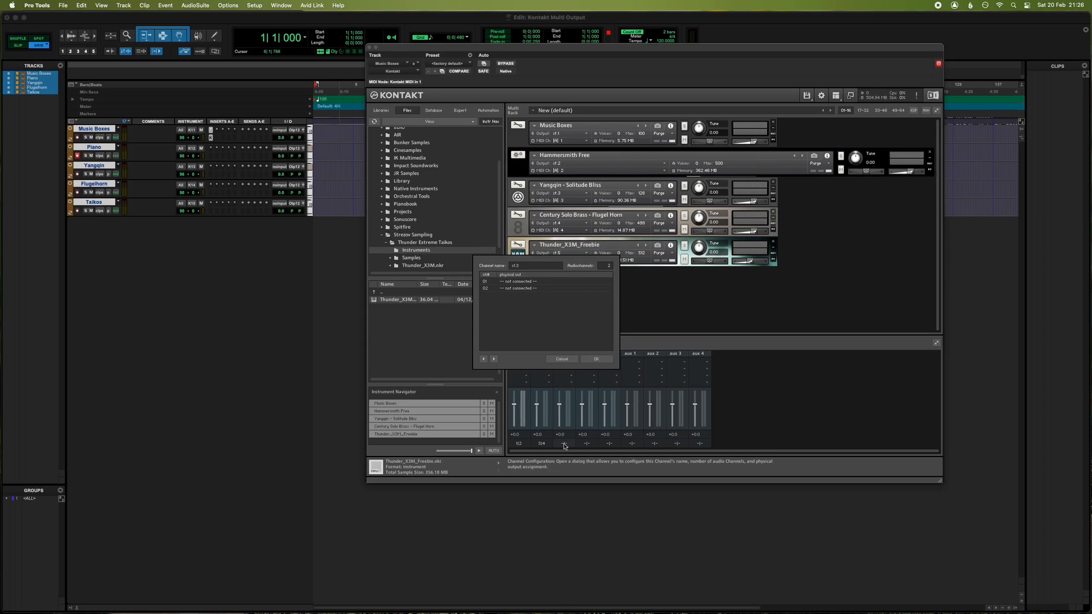
click(514, 284)
click(537, 302)
click(530, 288)
click(545, 310)
click(596, 358)
Map output st.4's two channels to aux 3 [1] and aux 3 [2].
click(586, 443)
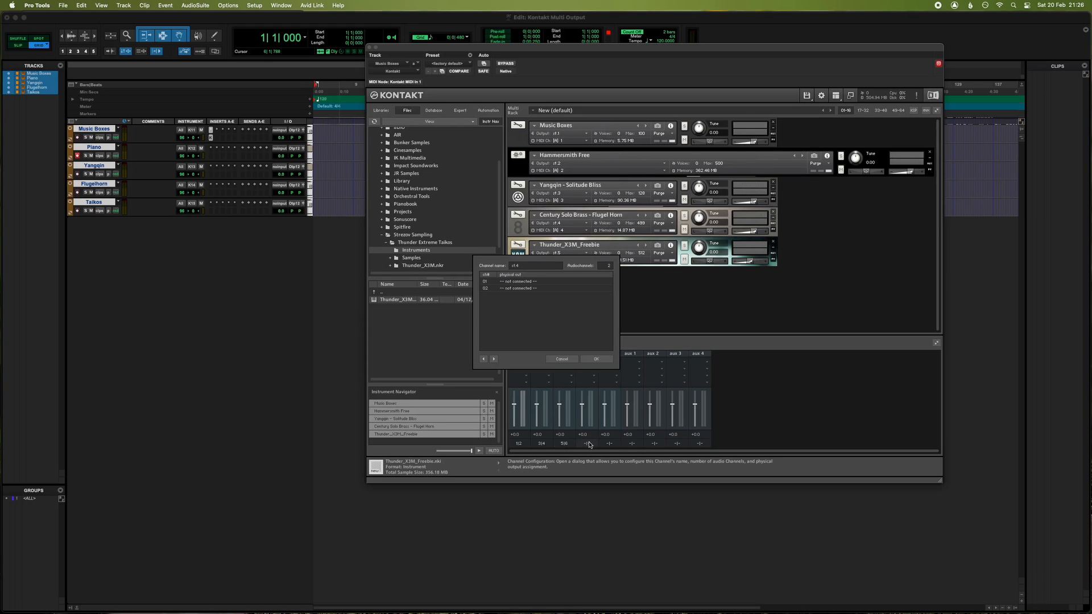
click(515, 282)
click(549, 323)
click(518, 288)
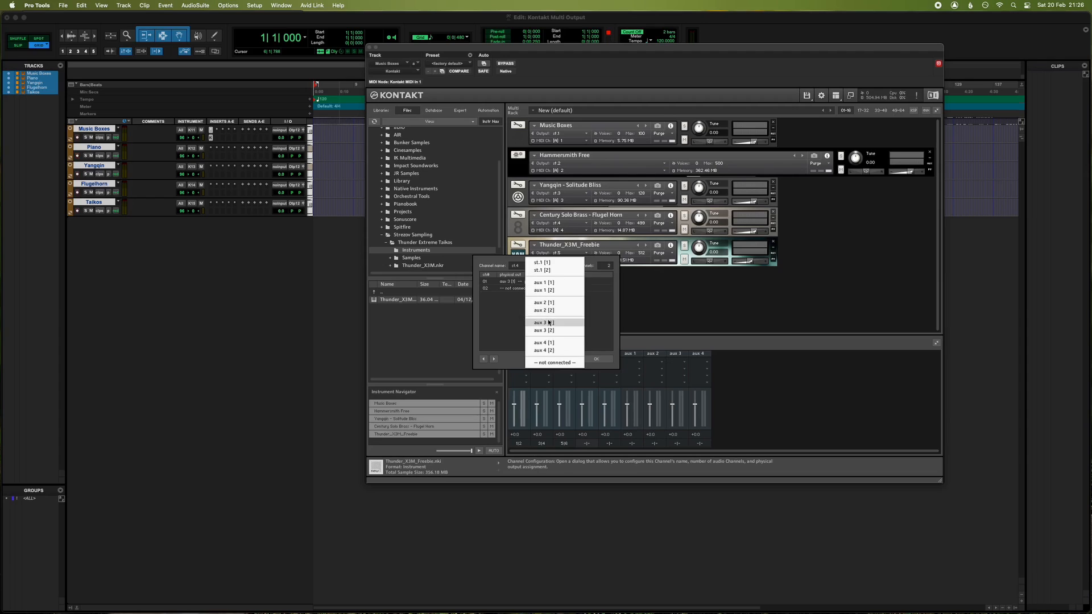
click(547, 331)
click(594, 360)
Map output st.5's two channels to aux 4 [1] and aux 4 [2].
click(609, 443)
click(522, 281)
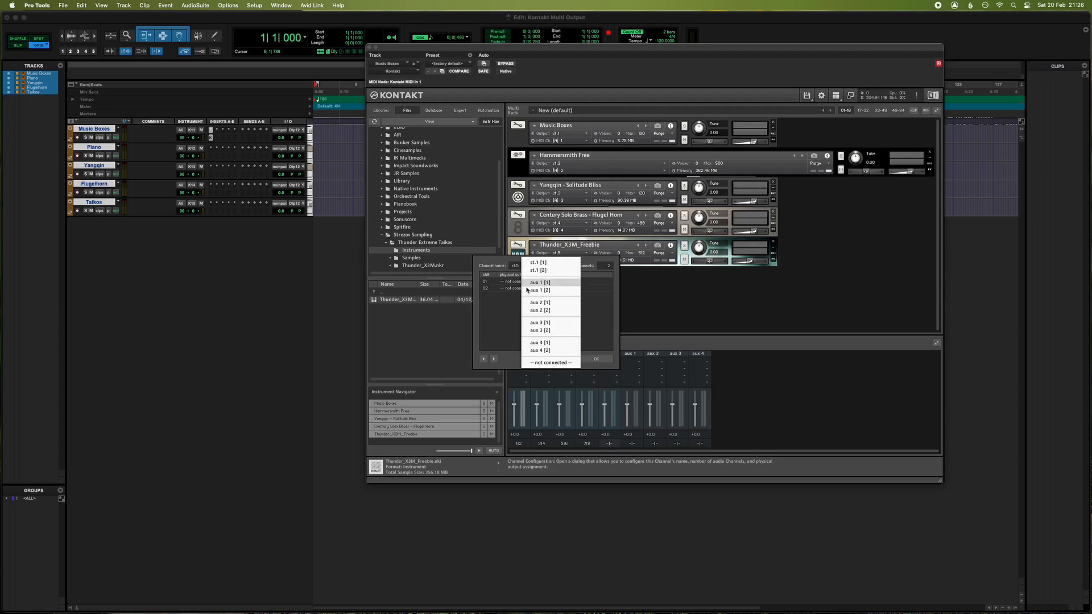
click(540, 342)
click(522, 288)
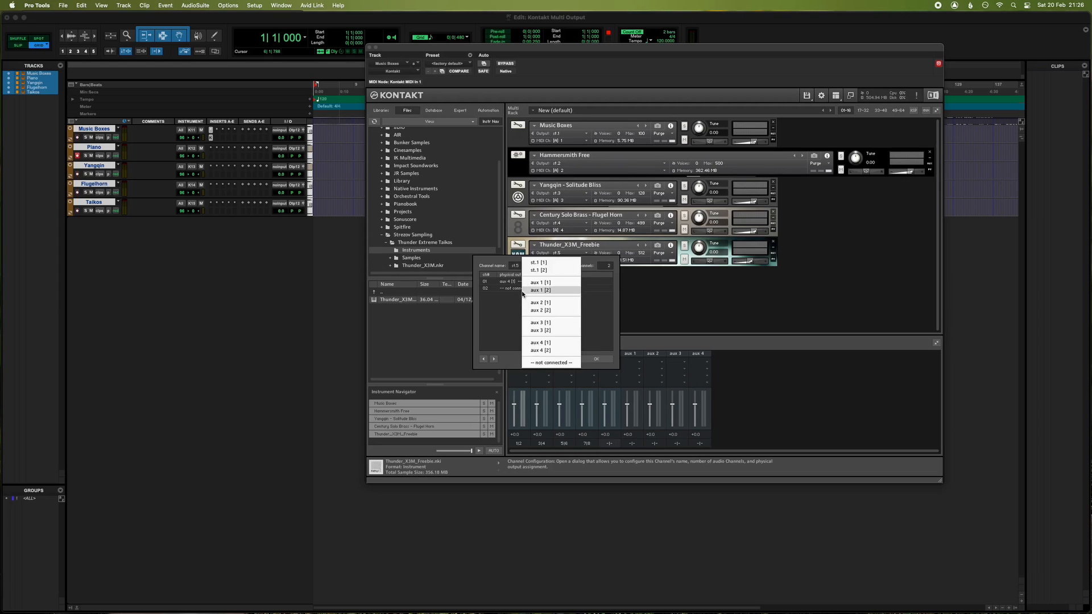
click(540, 350)
click(596, 359)
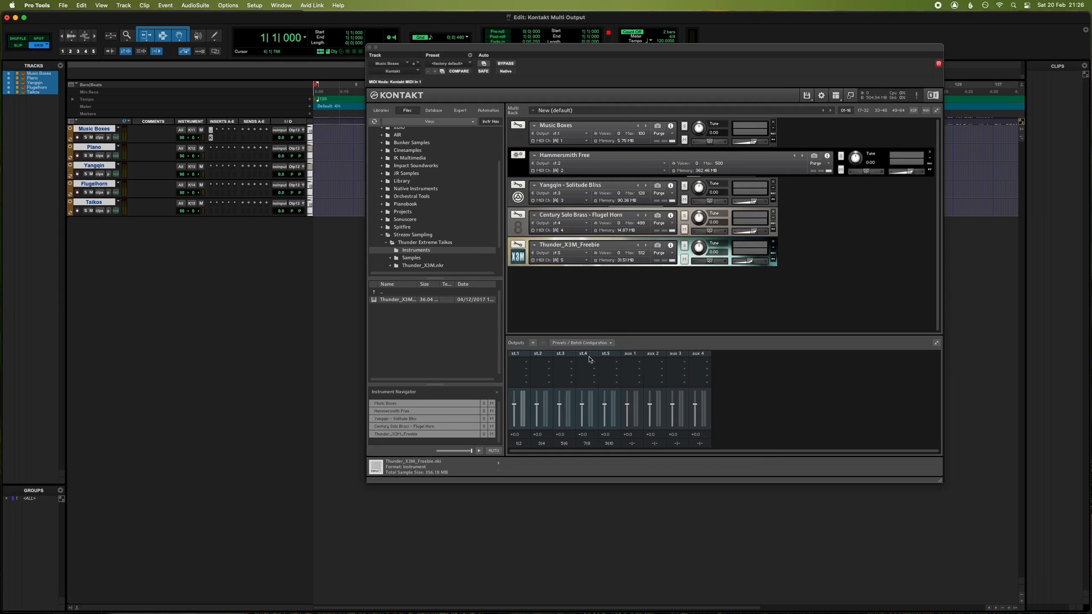
Record-enable the Flugelhorn and Taikos tracks in turn to check which Kontakt outputs they play through.
click(78, 192)
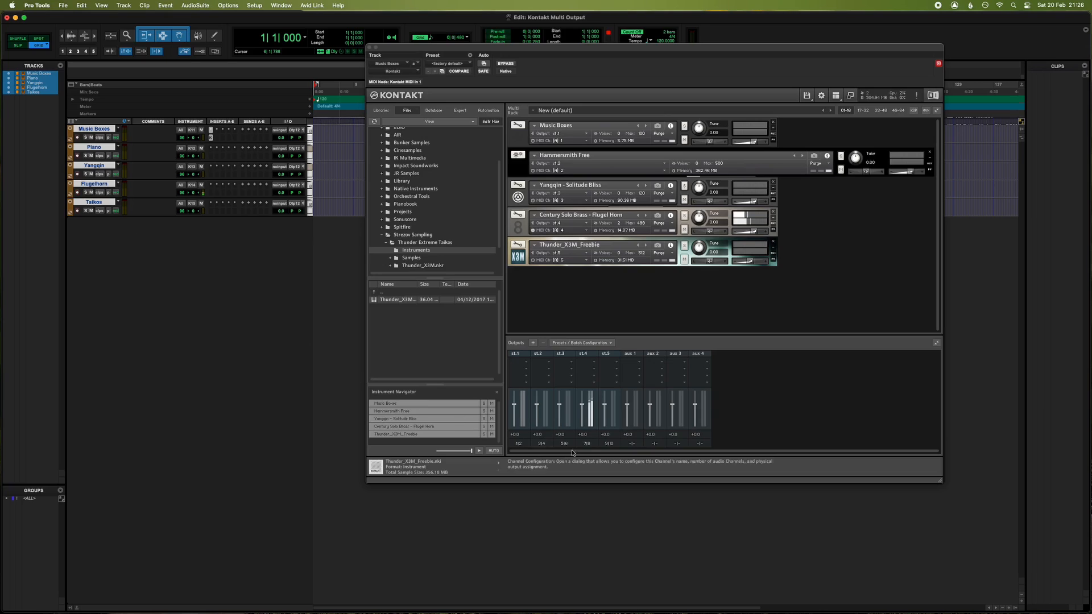
click(77, 211)
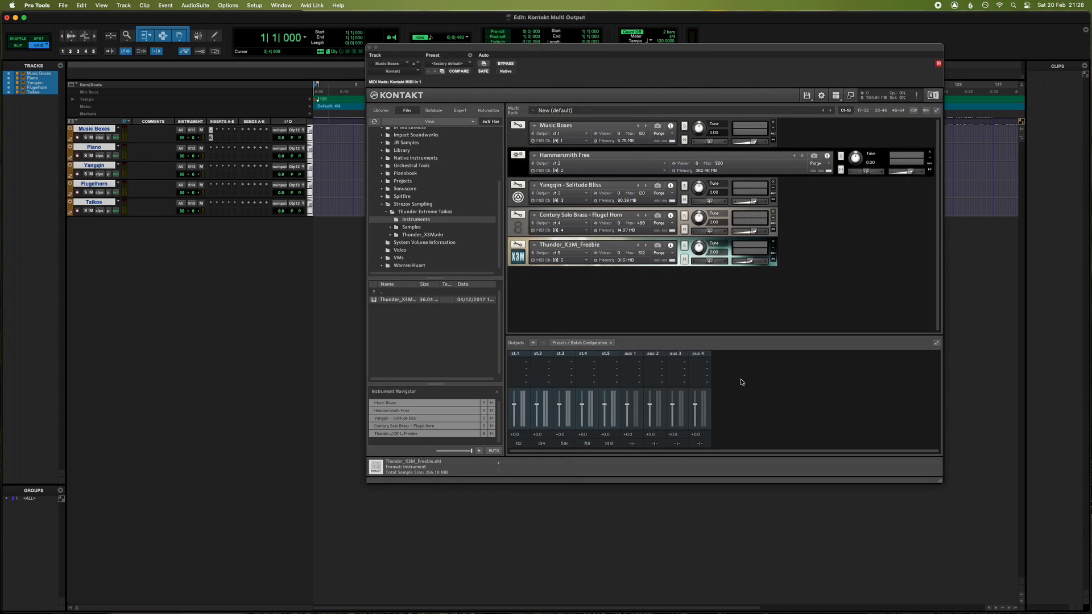
Save Kontakt's current output section as a preset named Testing.
click(591, 344)
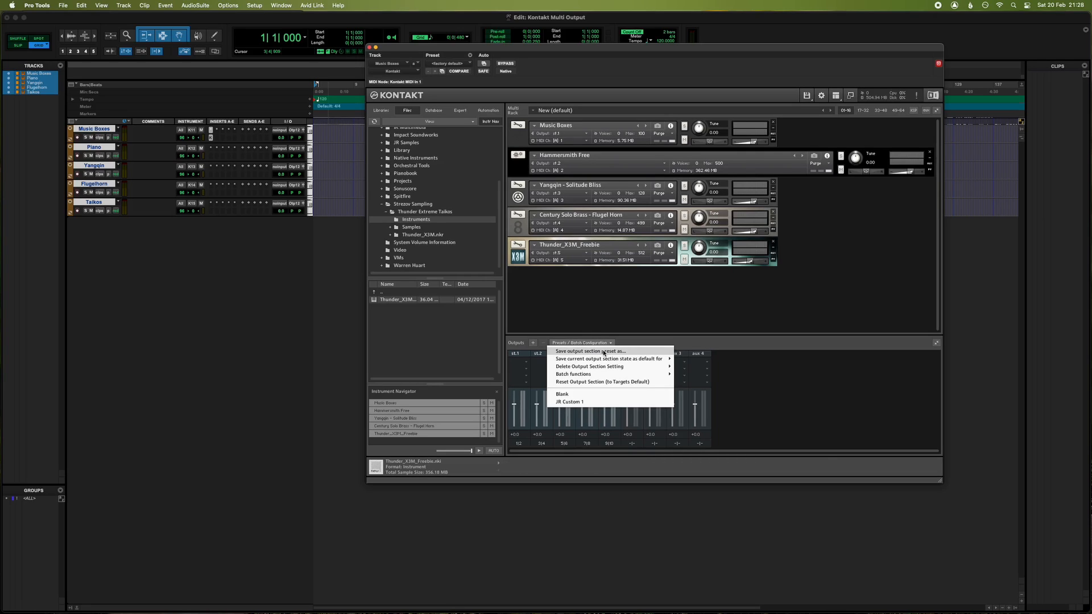
click(604, 352)
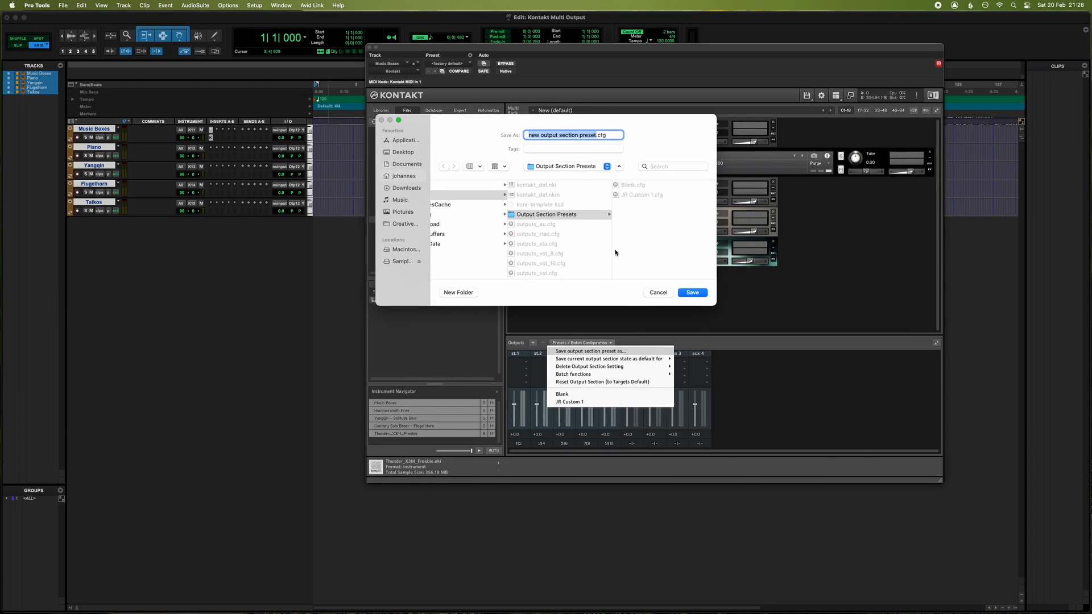
text(Testing)
key(Return)
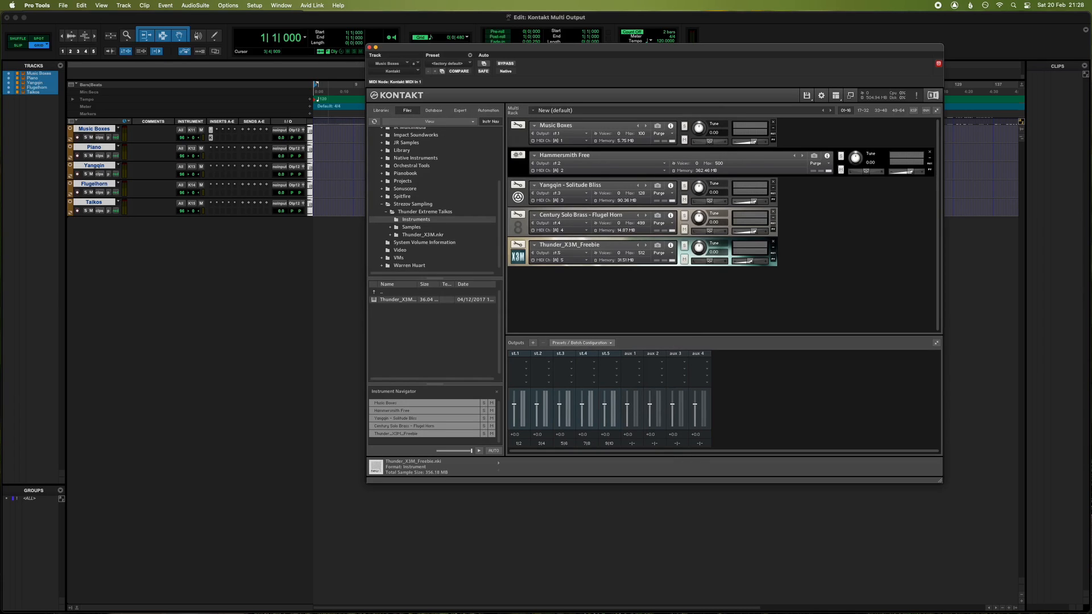
Save Kontakt's current output section state as the default for All Formats and close the plug-in window.
click(580, 343)
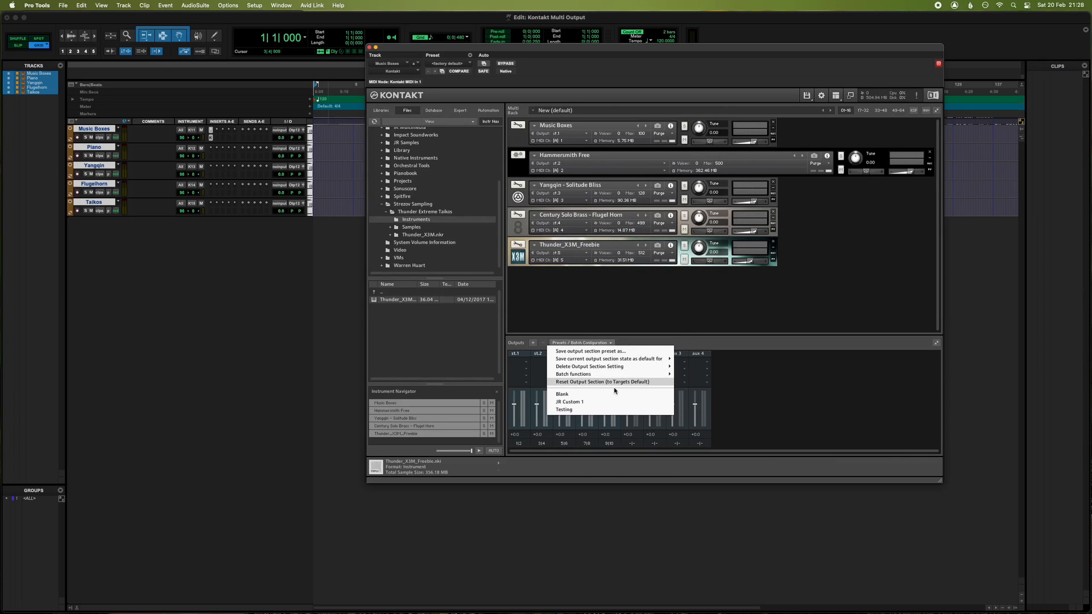
mouse_move(615, 368)
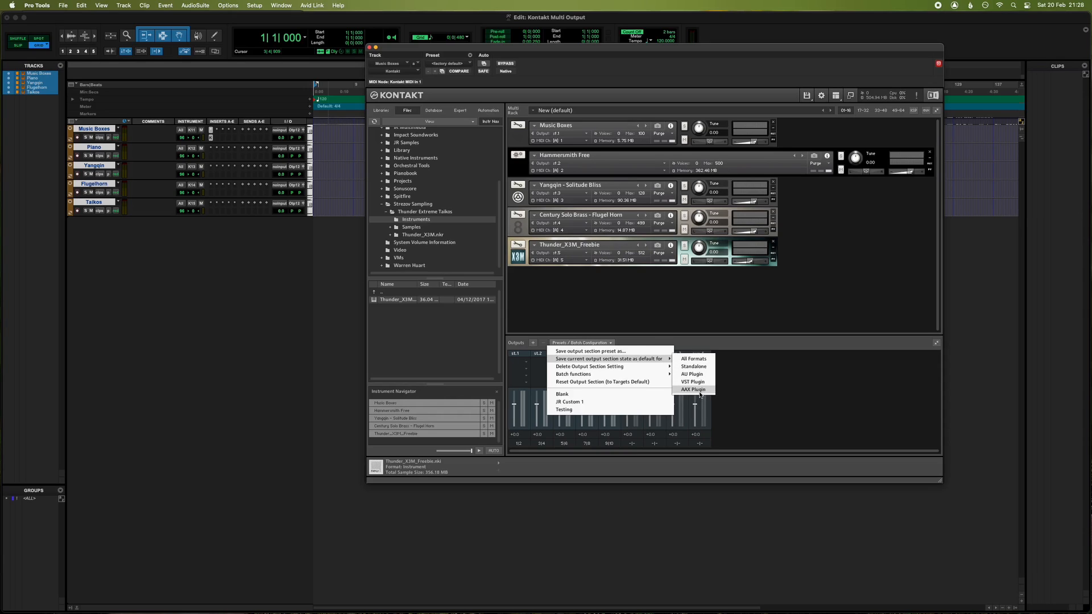
click(699, 360)
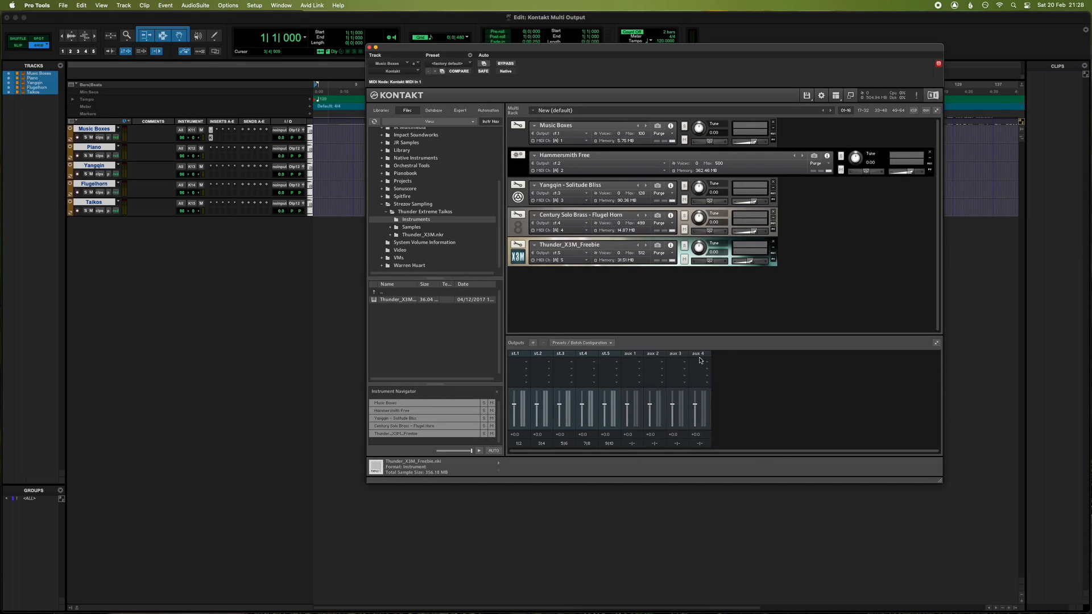
click(369, 49)
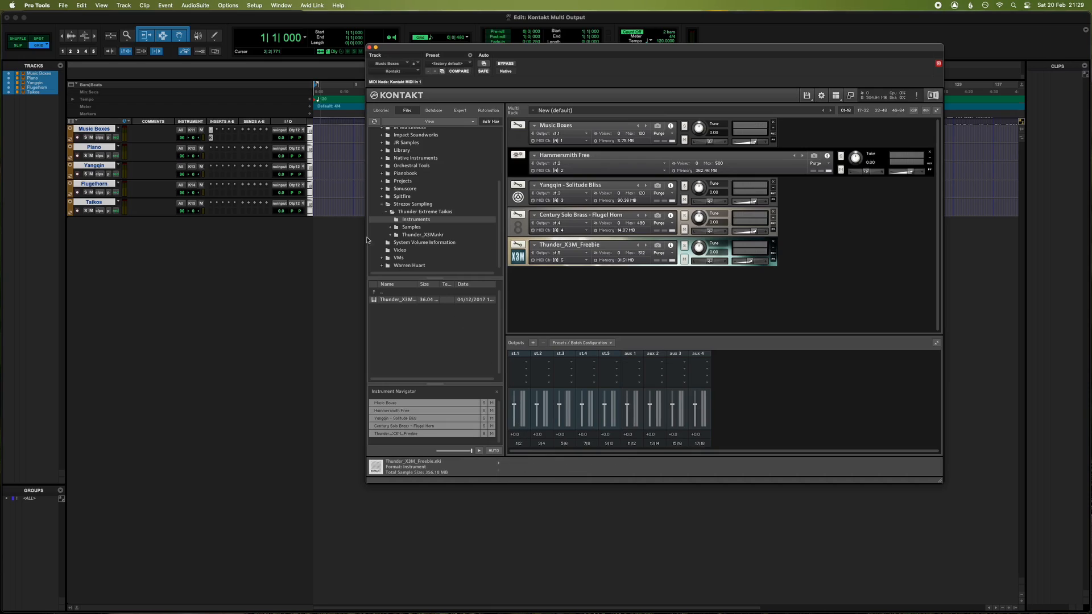
Set the Piano track's input to Kontakt st.2 and the Yangqin track's input to Kontakt st.3.
click(279, 150)
mouse_move(294, 158)
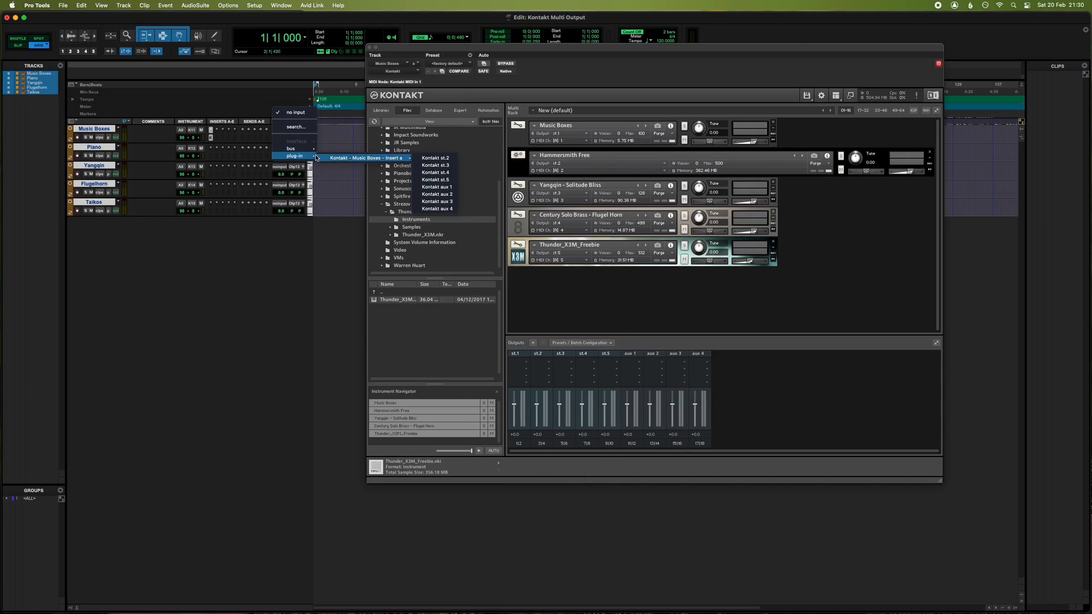
click(440, 160)
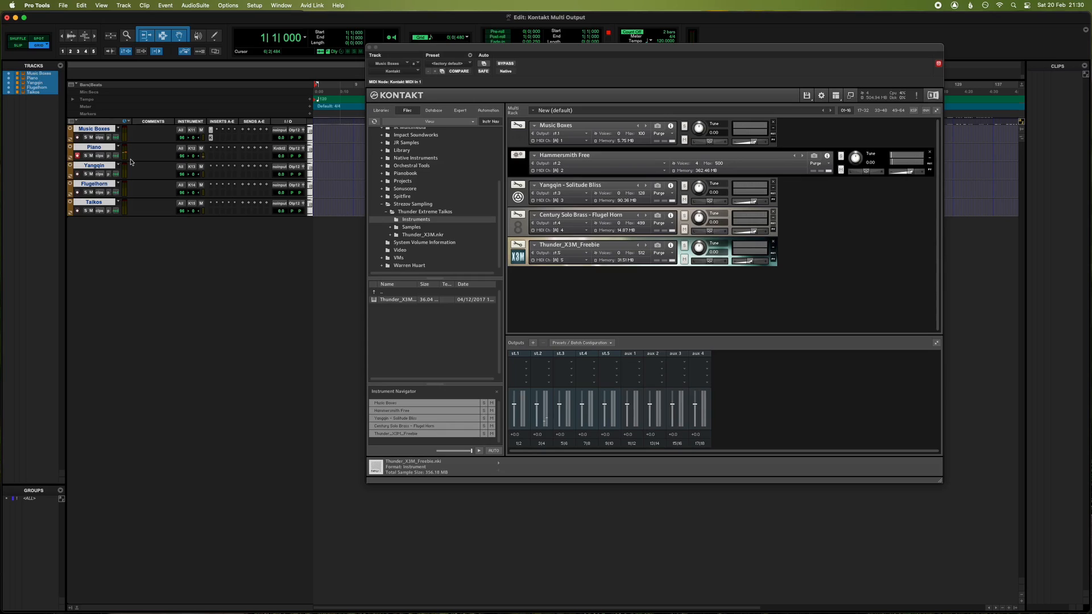
click(279, 168)
mouse_move(294, 174)
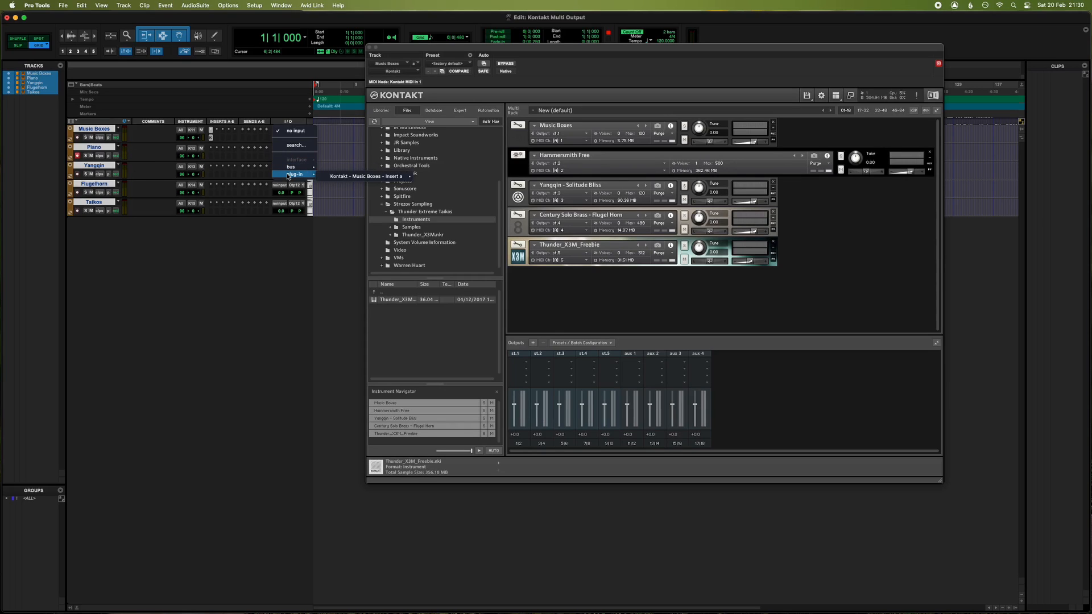
mouse_move(369, 176)
click(427, 185)
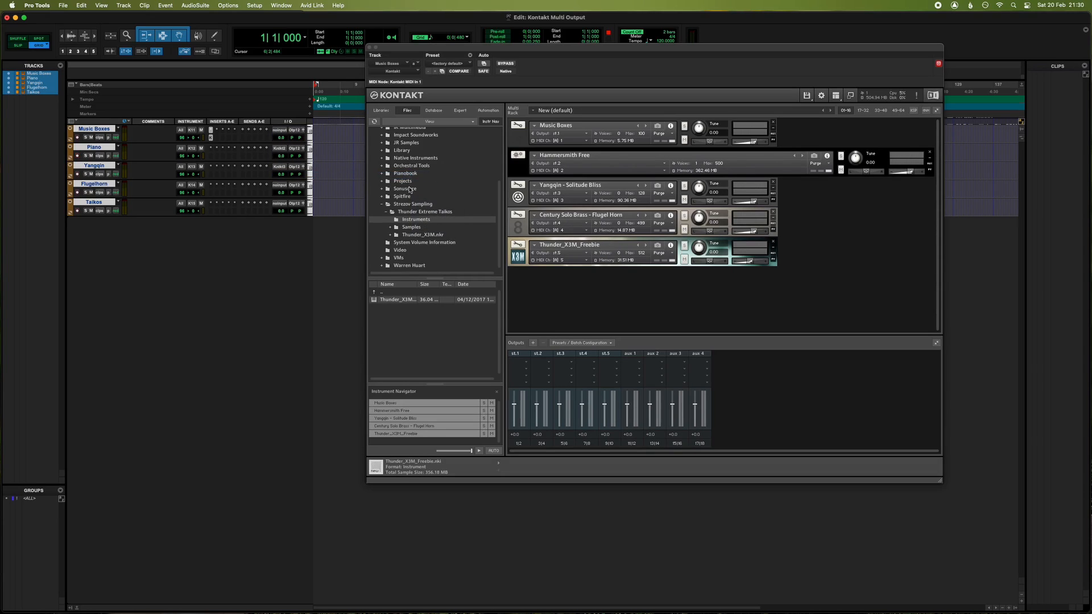
Set the Flugelhorn track's input to Kontakt st.4 and the Taikos track's input to Kontakt st.5.
click(280, 187)
mouse_move(294, 192)
mouse_move(369, 195)
click(452, 209)
click(280, 203)
mouse_move(305, 214)
mouse_move(364, 211)
click(449, 235)
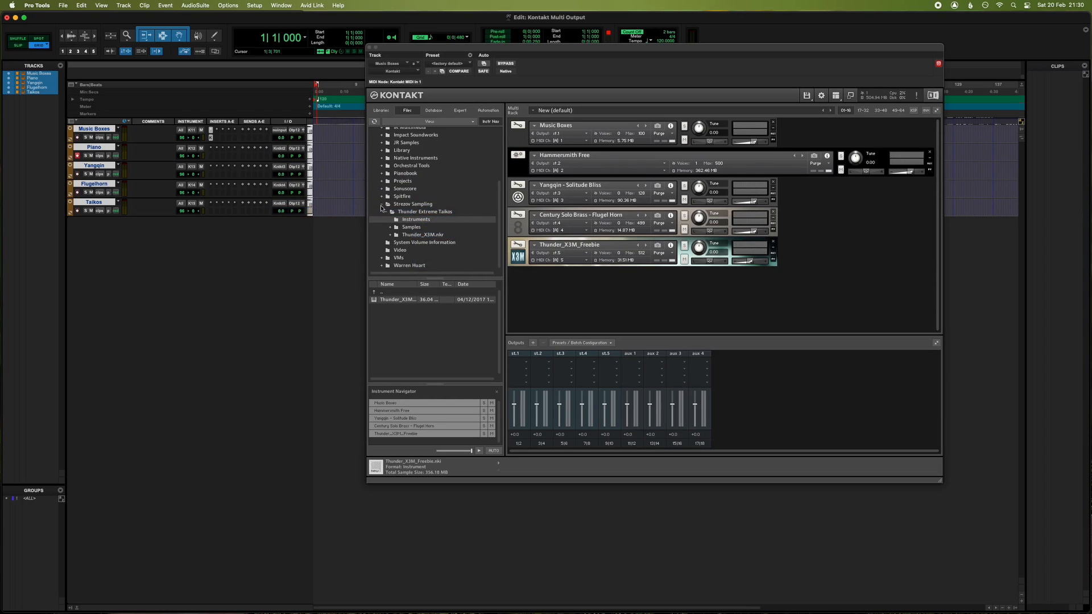
Record-enable the Yangqin and Taikos tracks in turn to check their signal on separate tracks.
click(78, 174)
click(78, 210)
Review the Kontakt plug-in input choices for the Piano and Music Boxes tracks, keeping Piano on Kontakt st.2.
click(279, 148)
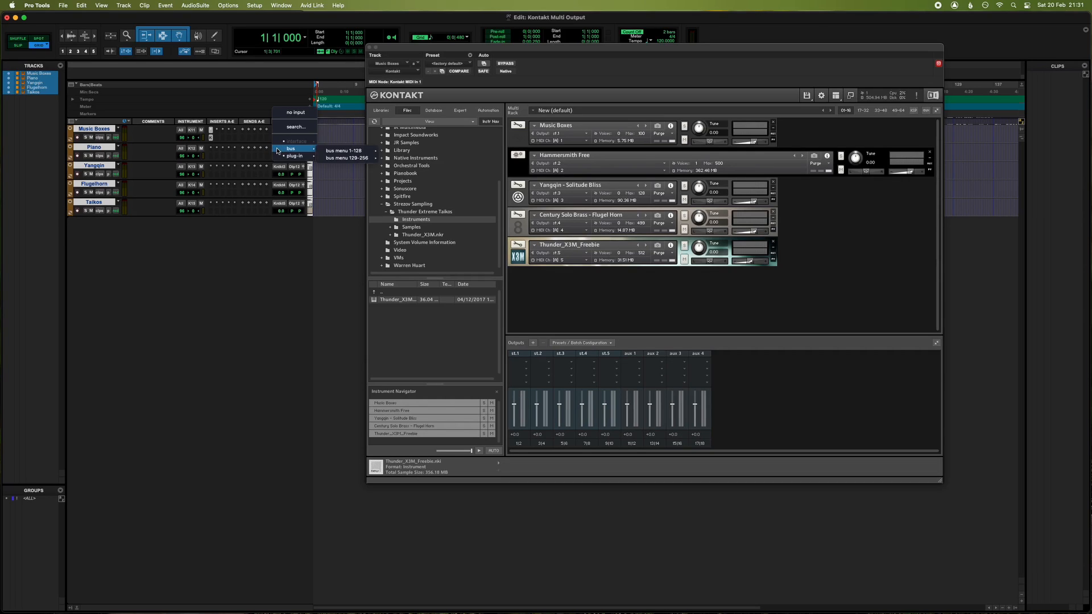
mouse_move(380, 161)
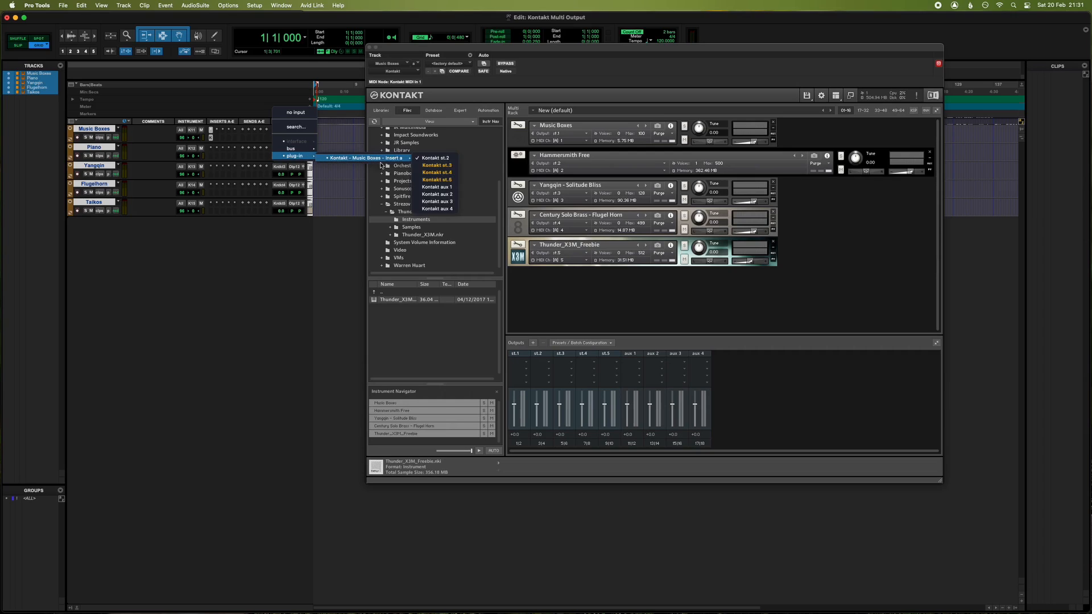
click(431, 158)
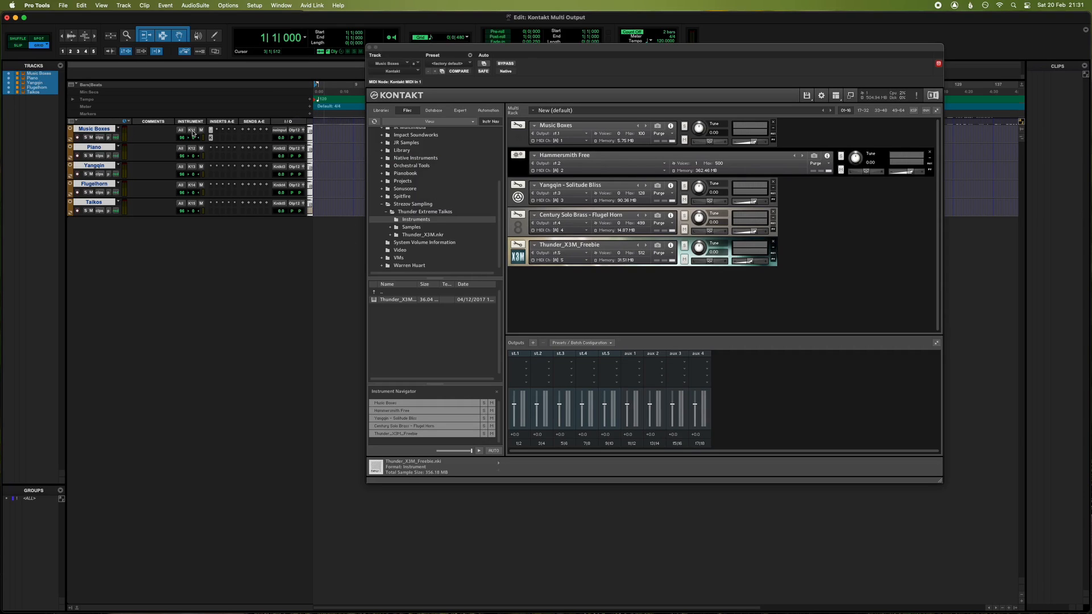
click(279, 130)
mouse_move(284, 137)
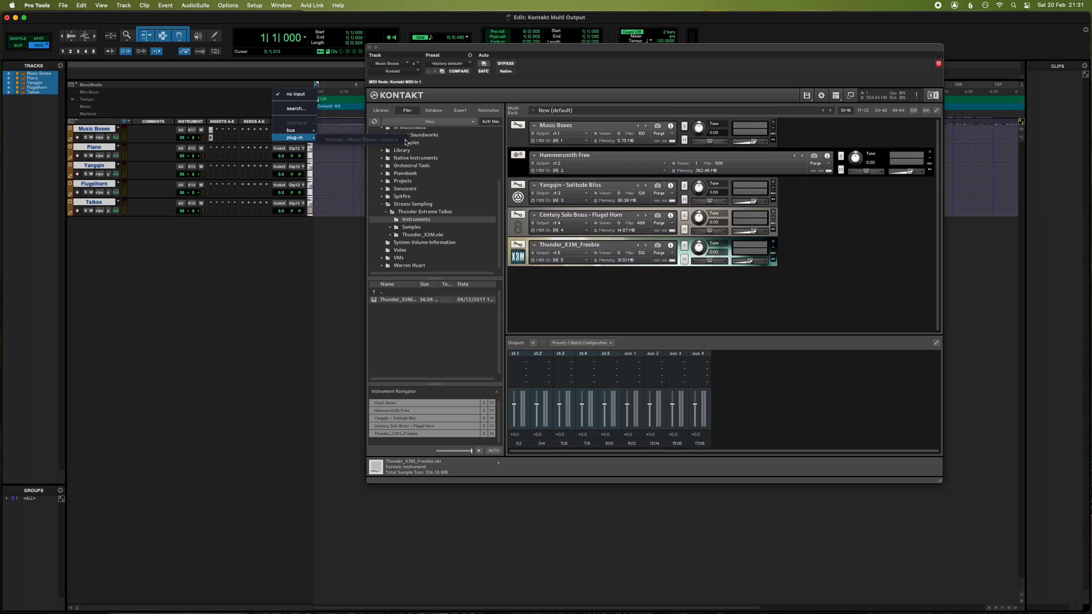
click(312, 226)
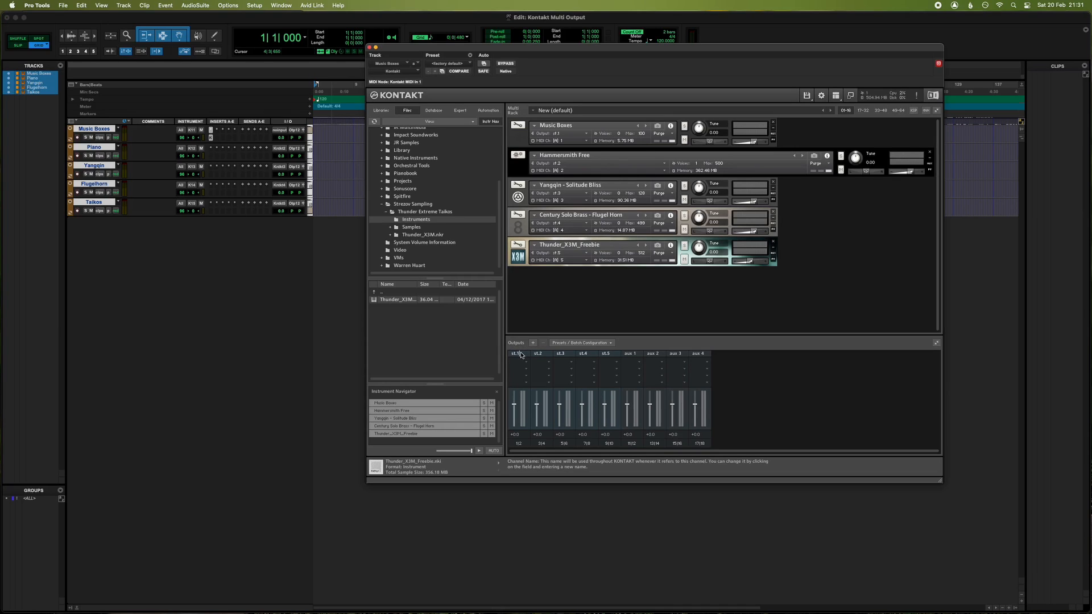
Rename Kontakt's output st.2 to Piano and record-enable the Piano track to test it.
double_click(541, 354)
text(Piano)
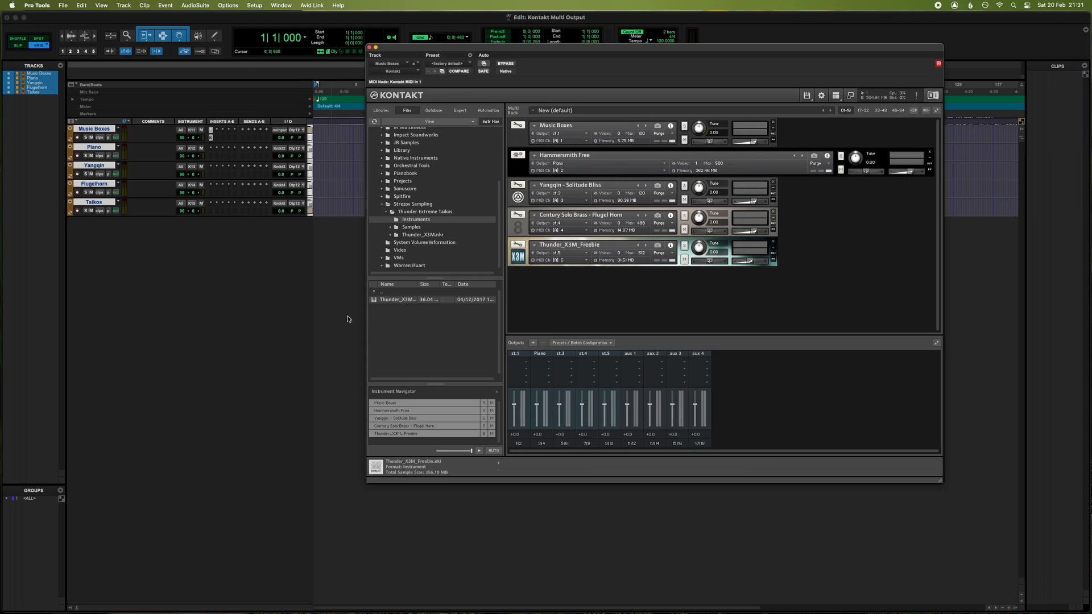
click(77, 156)
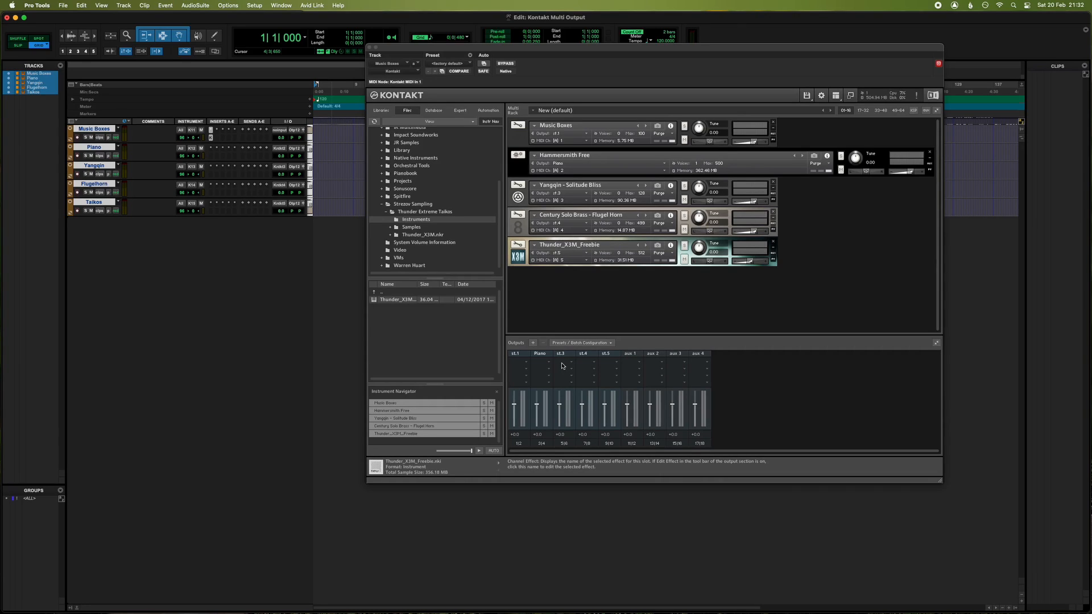
Create three new tracks: one stereo audio track, one MIDI track and one stereo aux input.
key(super+shift+n)
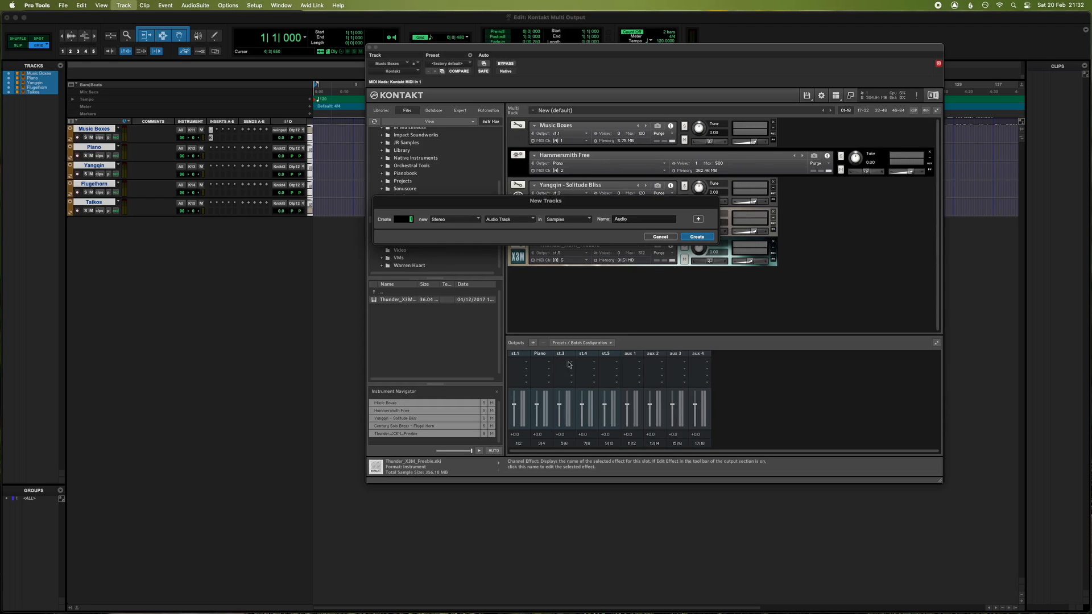
click(698, 219)
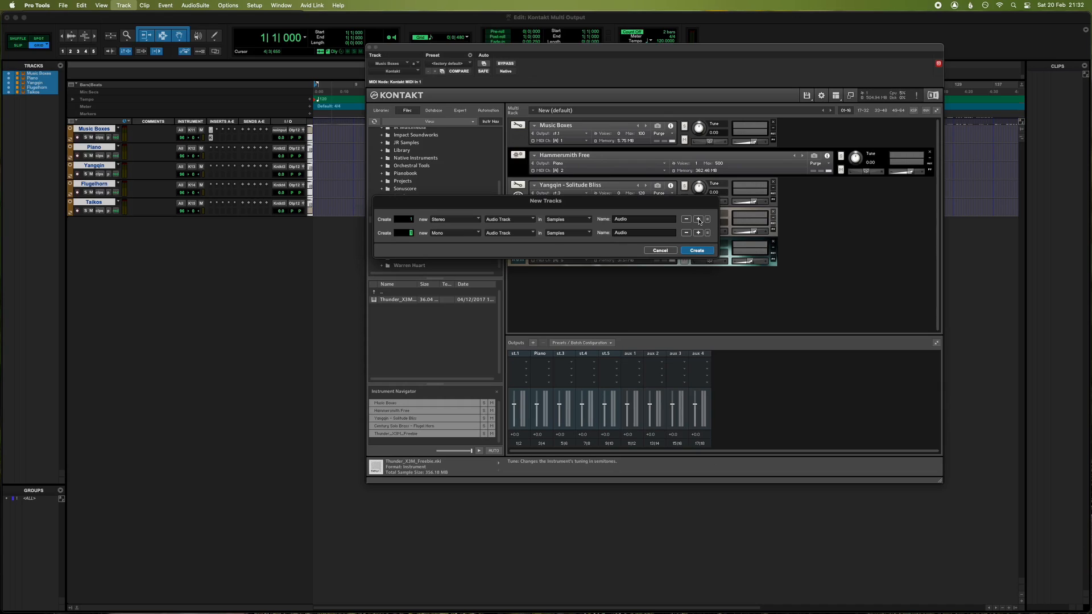
key(super+Down)
key(super+Down)
key(super+Down)
key(super+Down)
click(698, 233)
key(super+Right)
key(super+Down)
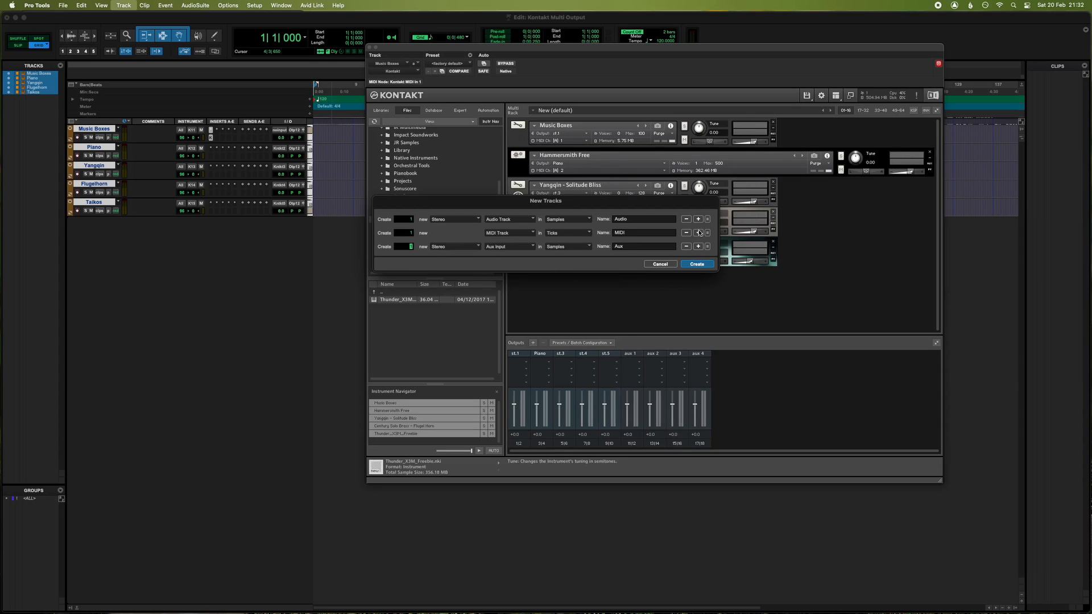
click(697, 264)
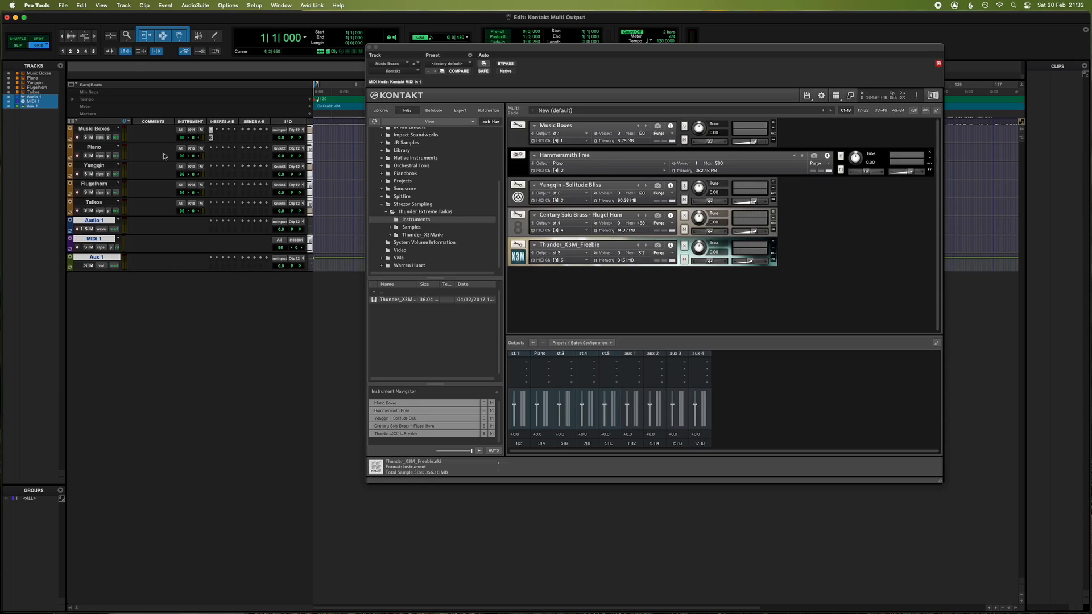
Set the Audio 1 track's input to Kontakt st.3 and turn on its input monitoring.
click(96, 149)
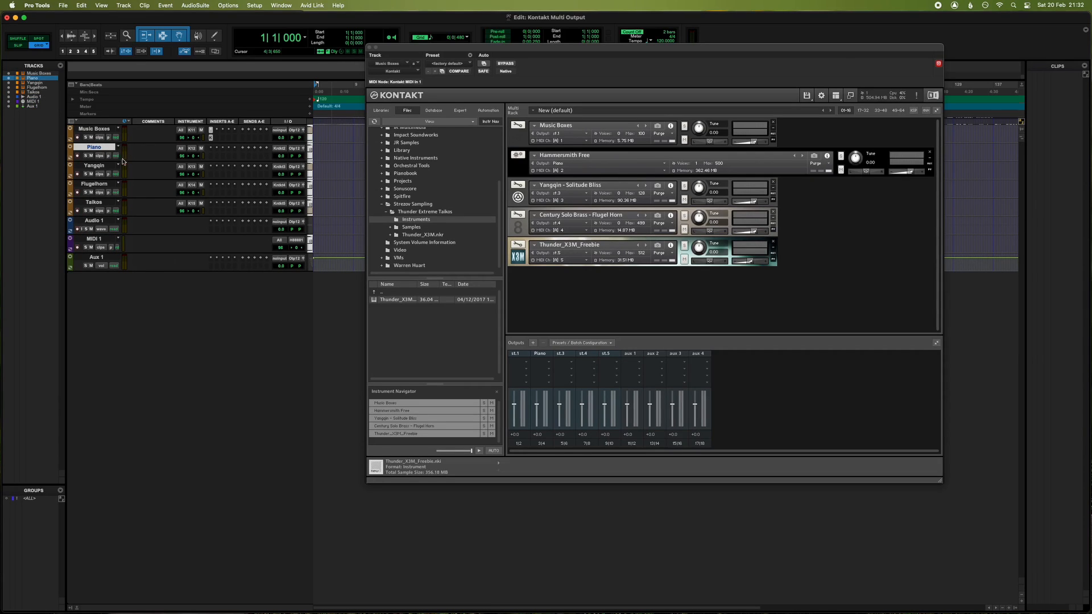
click(89, 221)
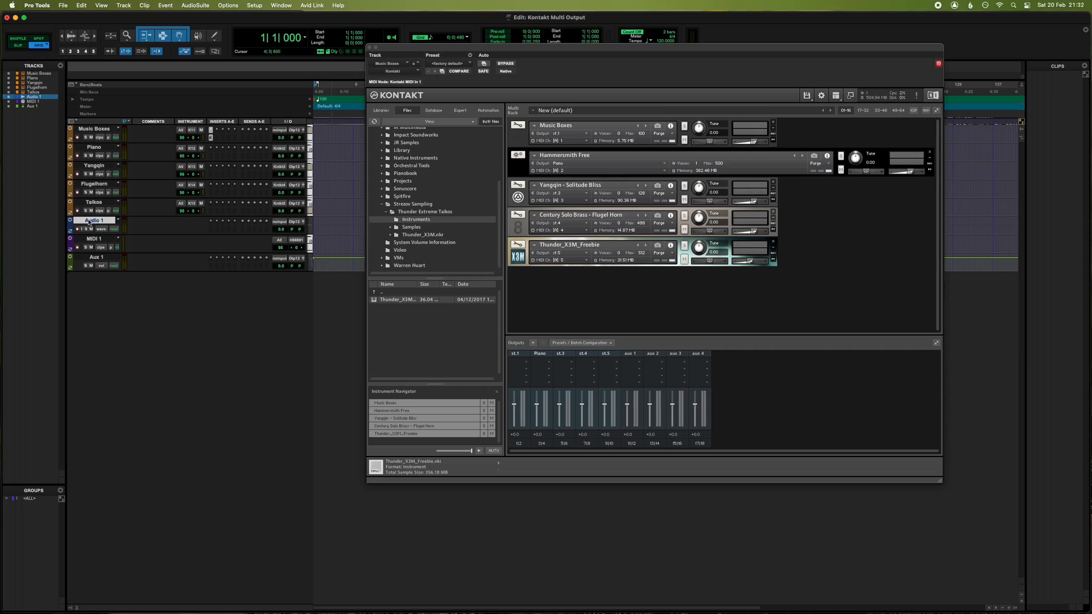
click(280, 221)
mouse_move(295, 229)
mouse_move(336, 232)
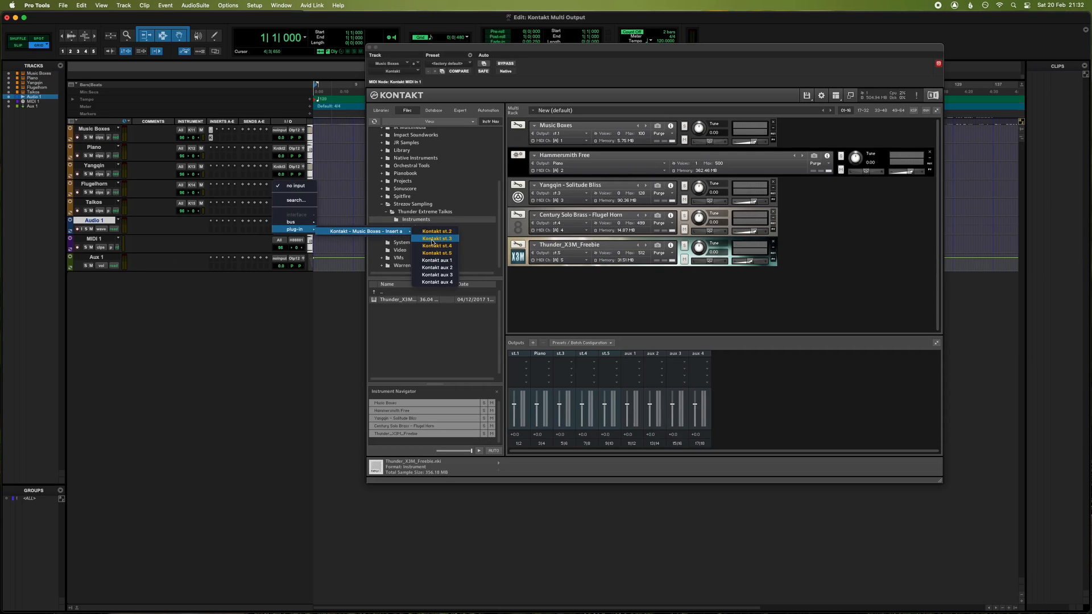
click(432, 239)
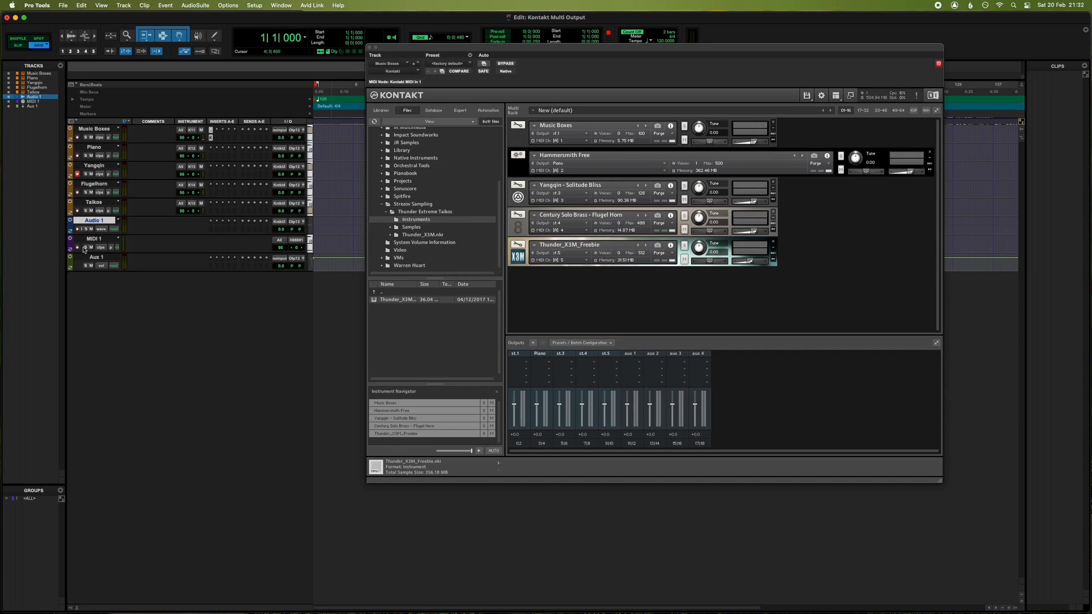
click(81, 229)
Route the MIDI 1 track's output to channel-5 of Music Boxes - Kontakt MIDI in 1 and record-enable it.
click(105, 258)
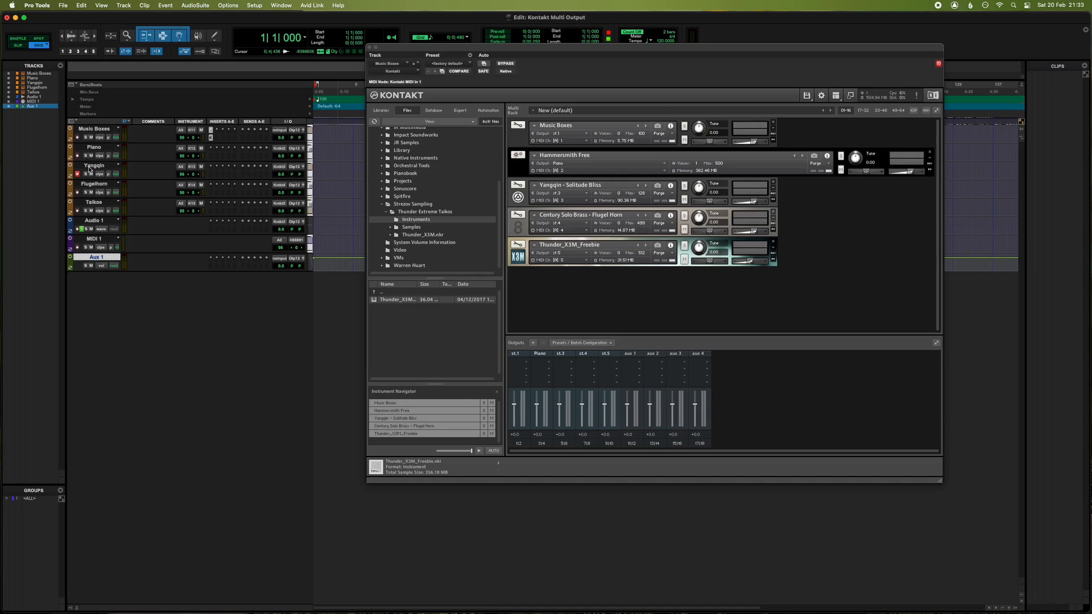
click(95, 237)
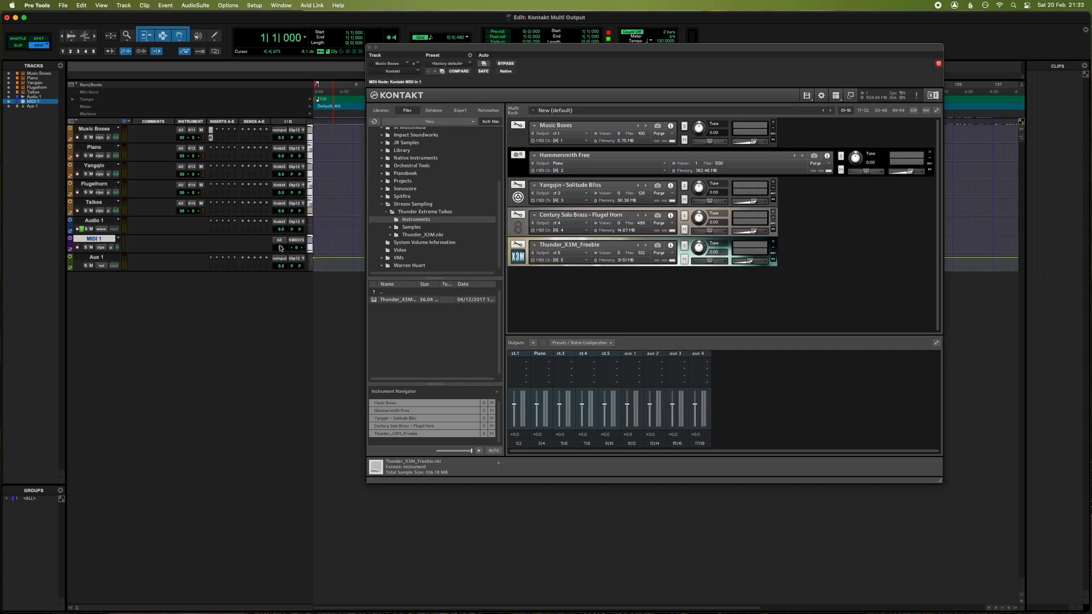
click(297, 243)
mouse_move(298, 241)
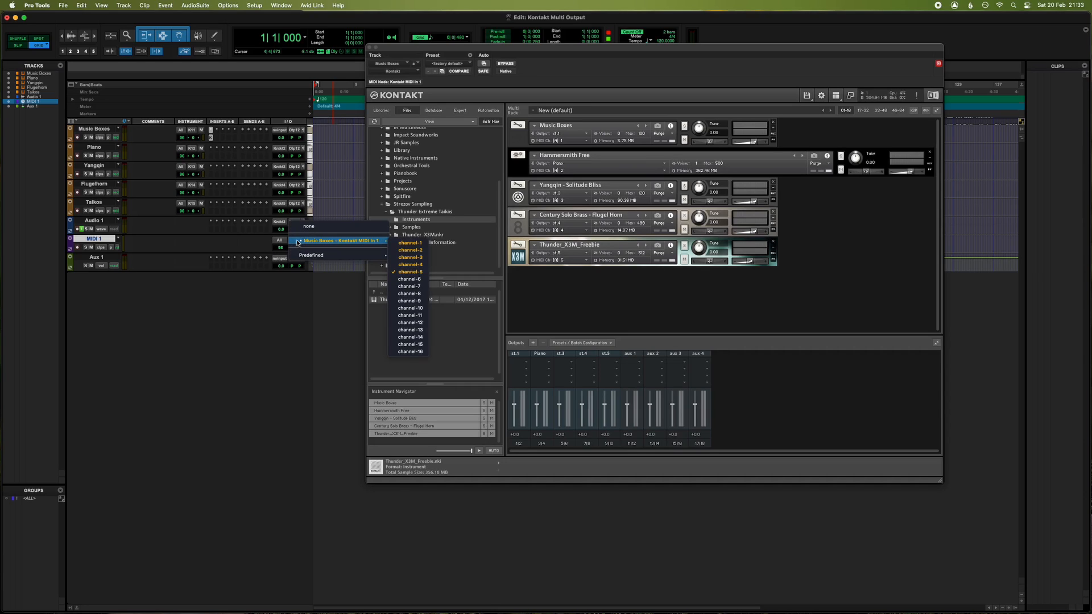
click(407, 272)
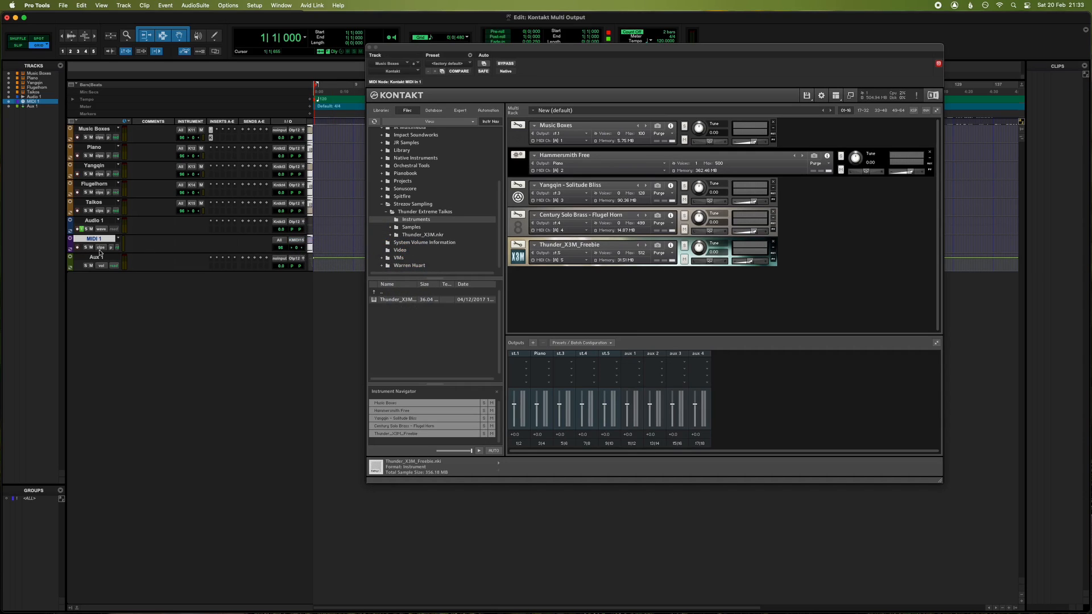
click(78, 248)
Set the Aux 1 track's input to Kontakt st.5 and select that track.
click(279, 258)
mouse_move(310, 267)
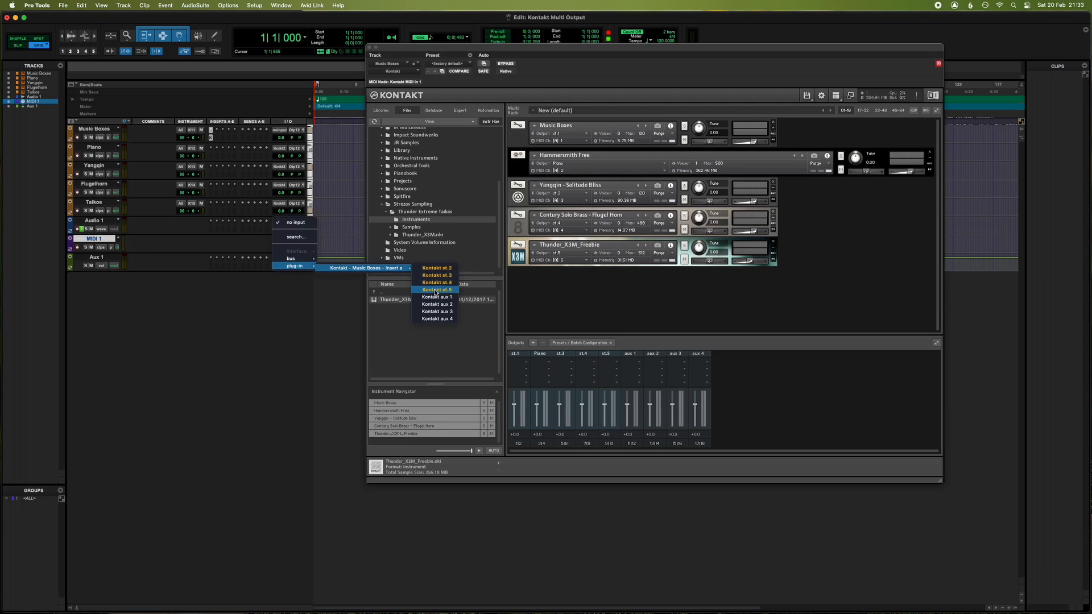
click(435, 291)
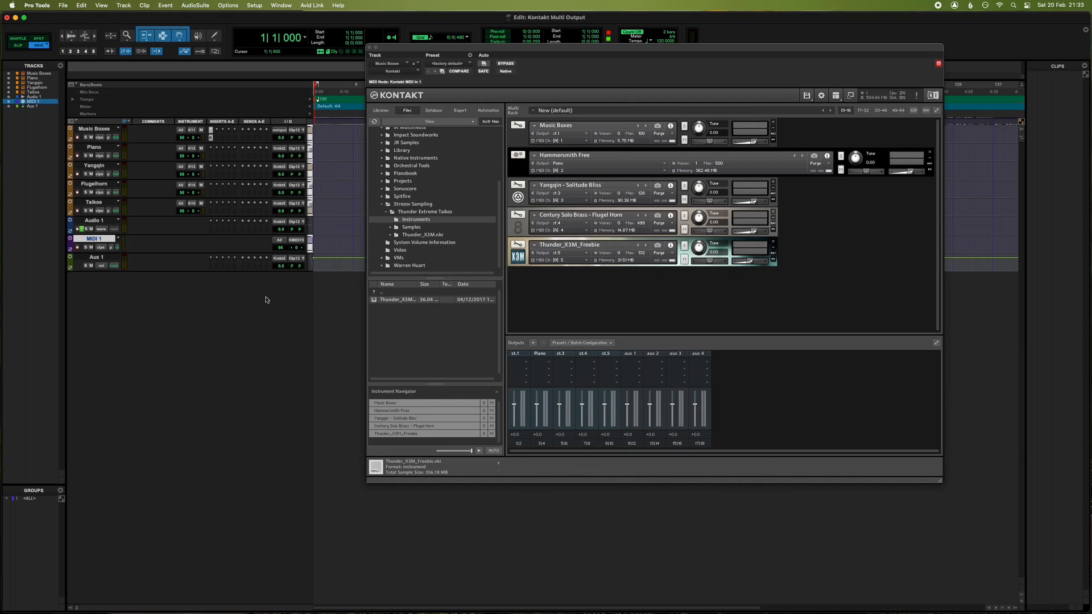
click(102, 259)
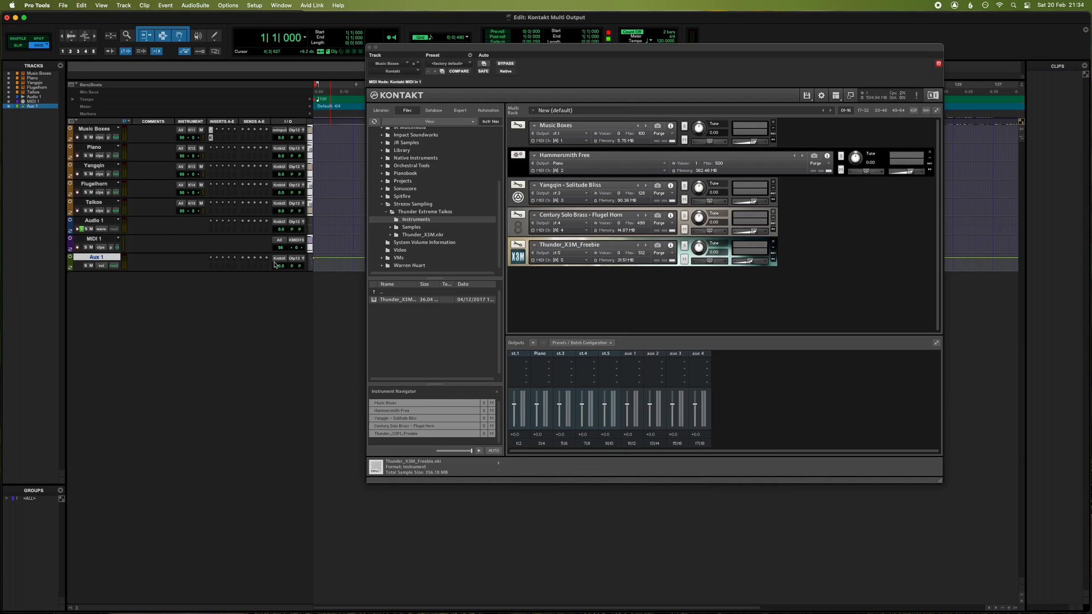